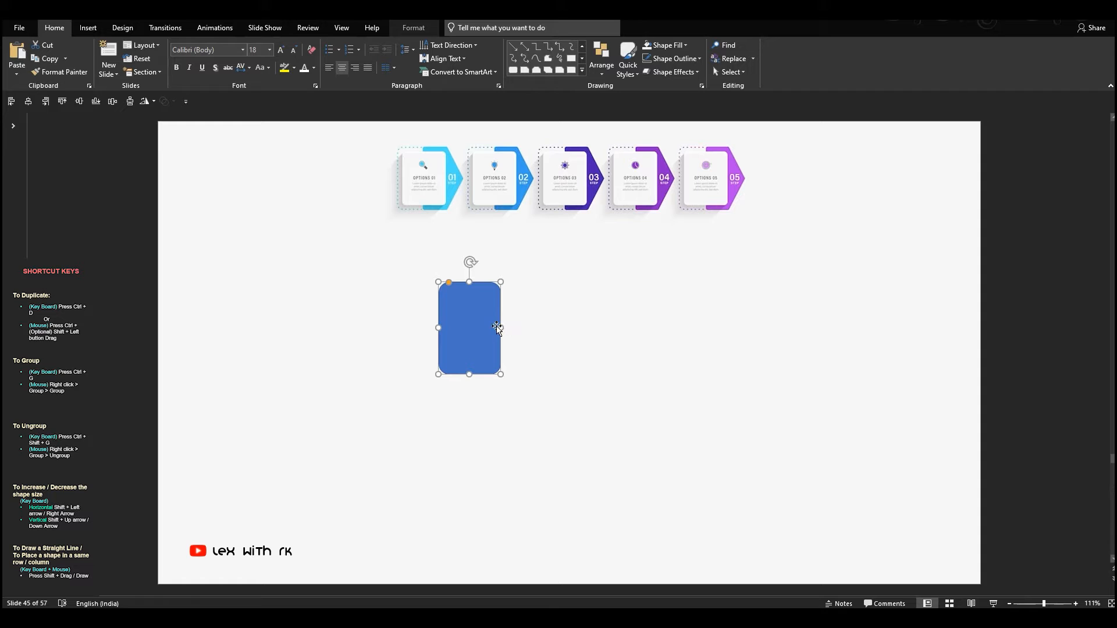
Widen the blue rounded rectangle slightly with tighter corners, and fill it with white
drag(498, 326, 509, 326)
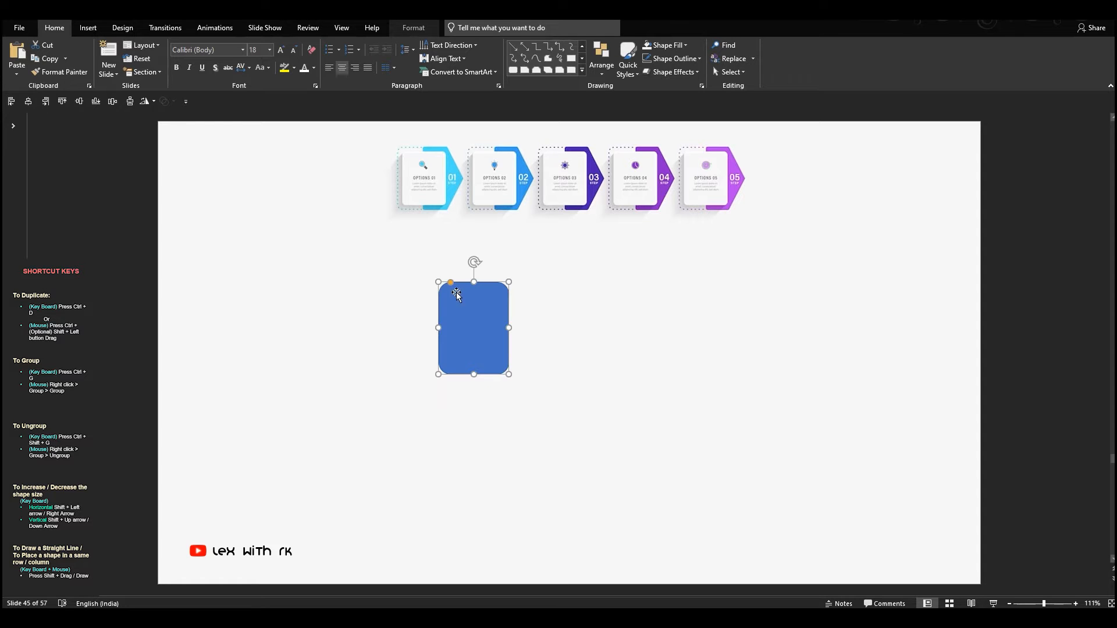
drag(451, 283, 405, 327)
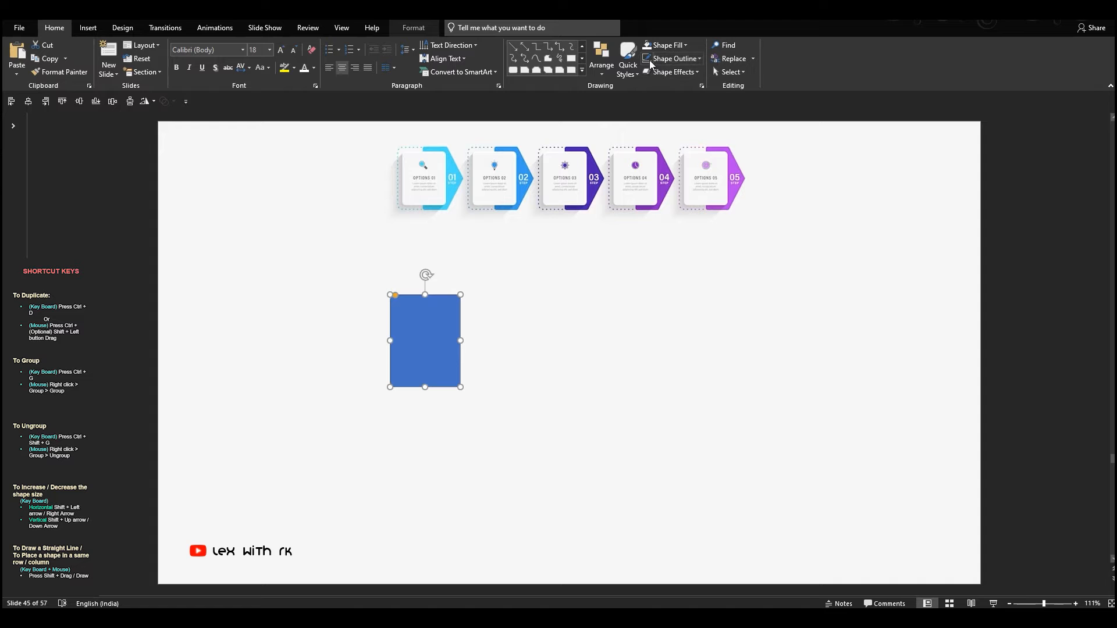
click(684, 46)
click(664, 168)
Add a bottom-left offset outer shadow to the white card
click(669, 71)
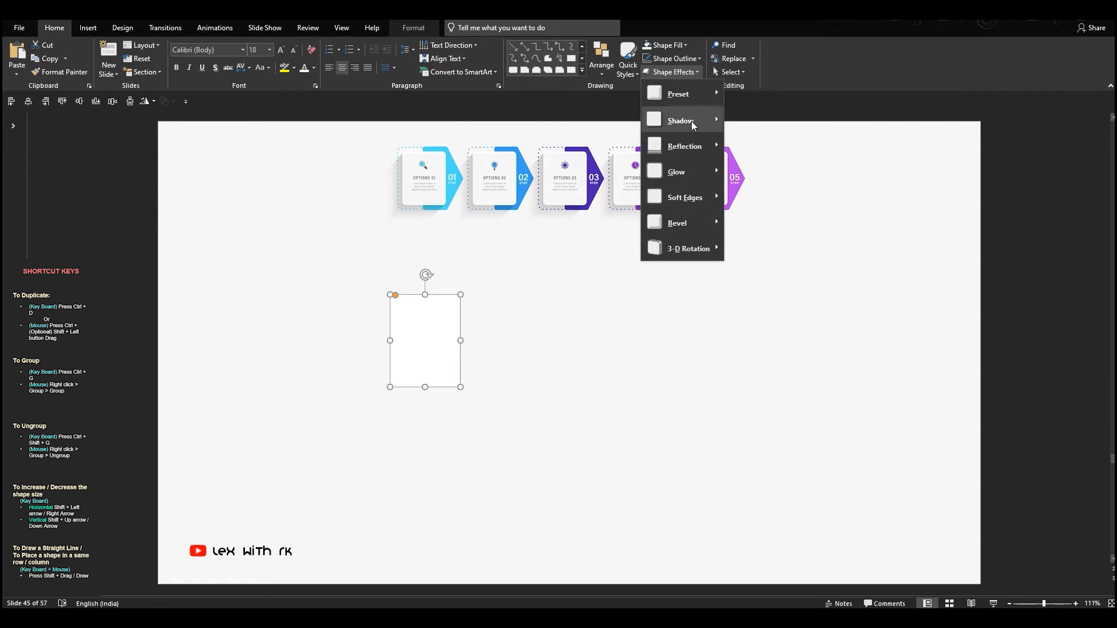
mouse_move(691, 121)
click(803, 182)
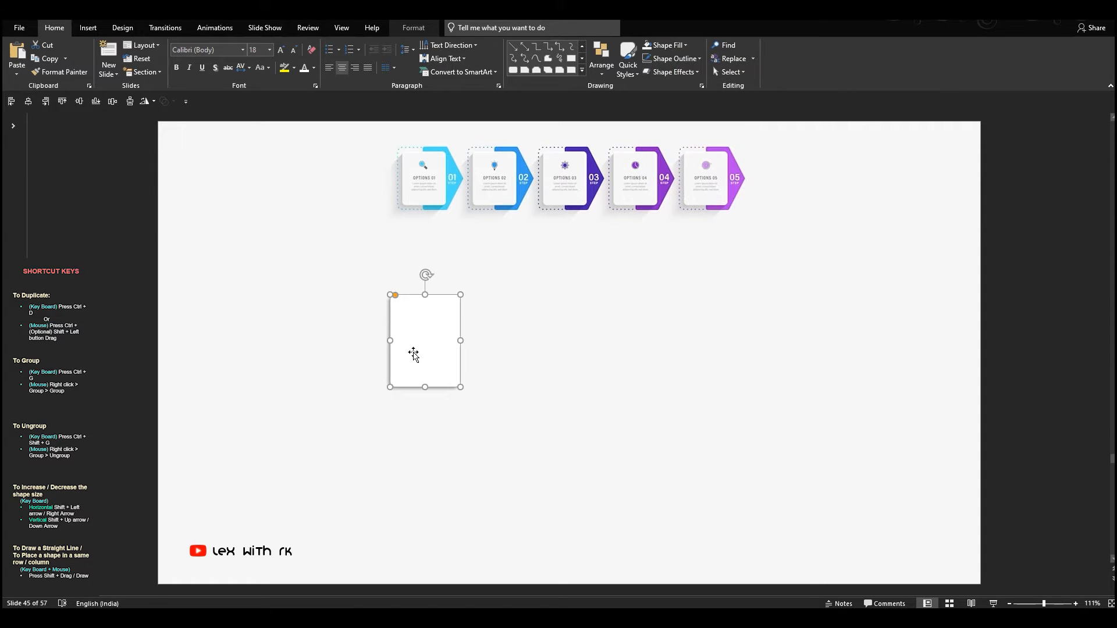
Set the card's shadow to 22 pt blur, 12 pt distance and 84% transparency
right_click(437, 338)
click(459, 575)
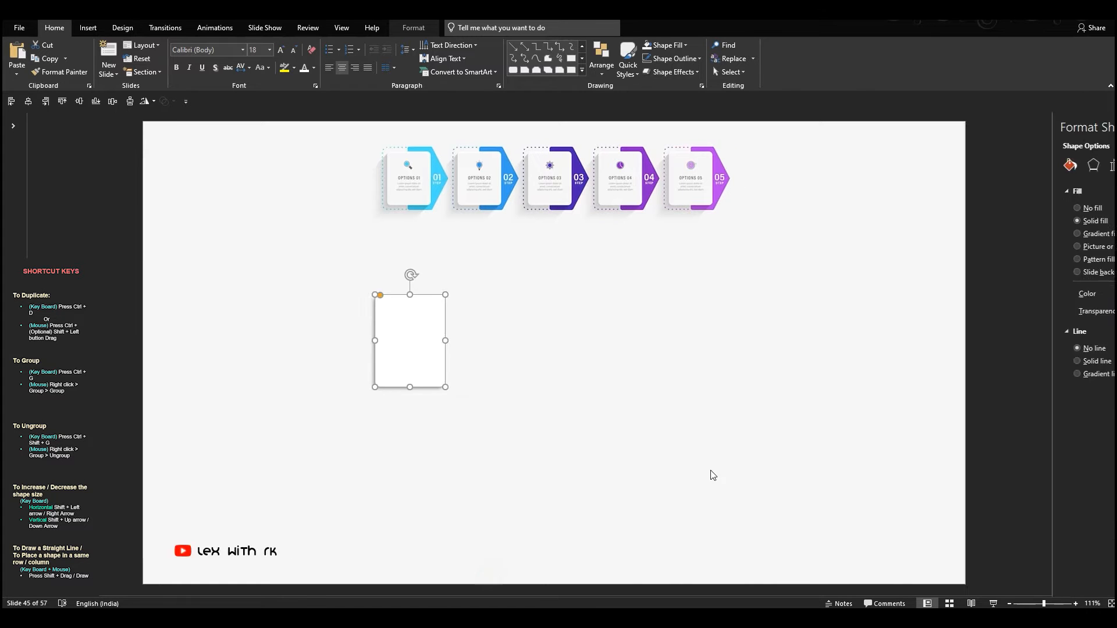
click(995, 165)
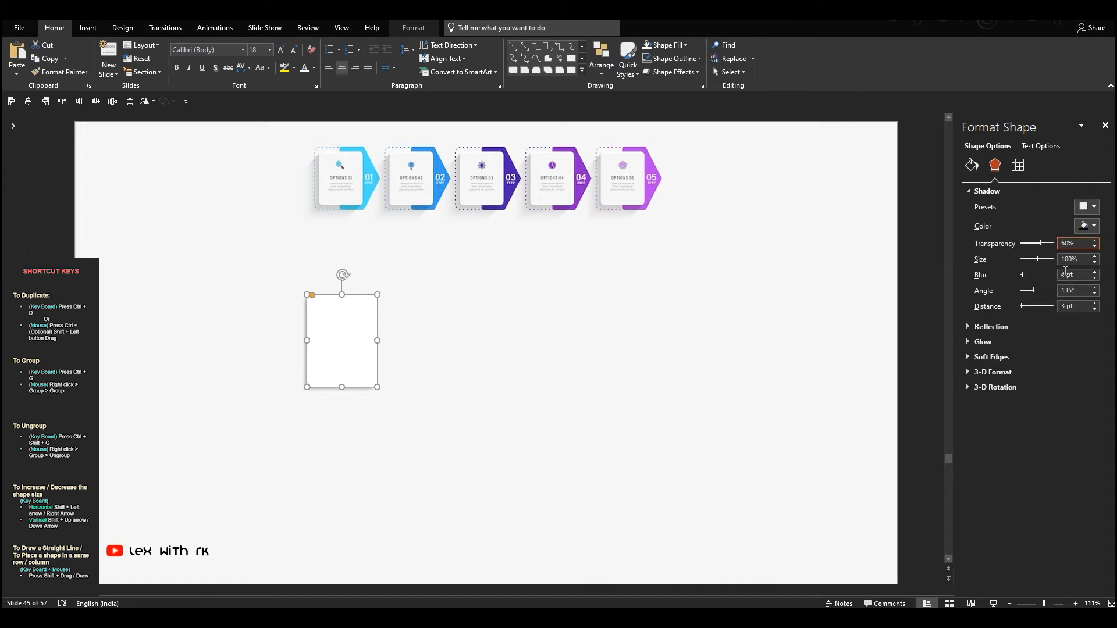
click(1094, 303)
click(1094, 303)
click(1094, 303)
click(1094, 303)
click(1094, 303)
click(1094, 271)
click(1094, 272)
click(1094, 272)
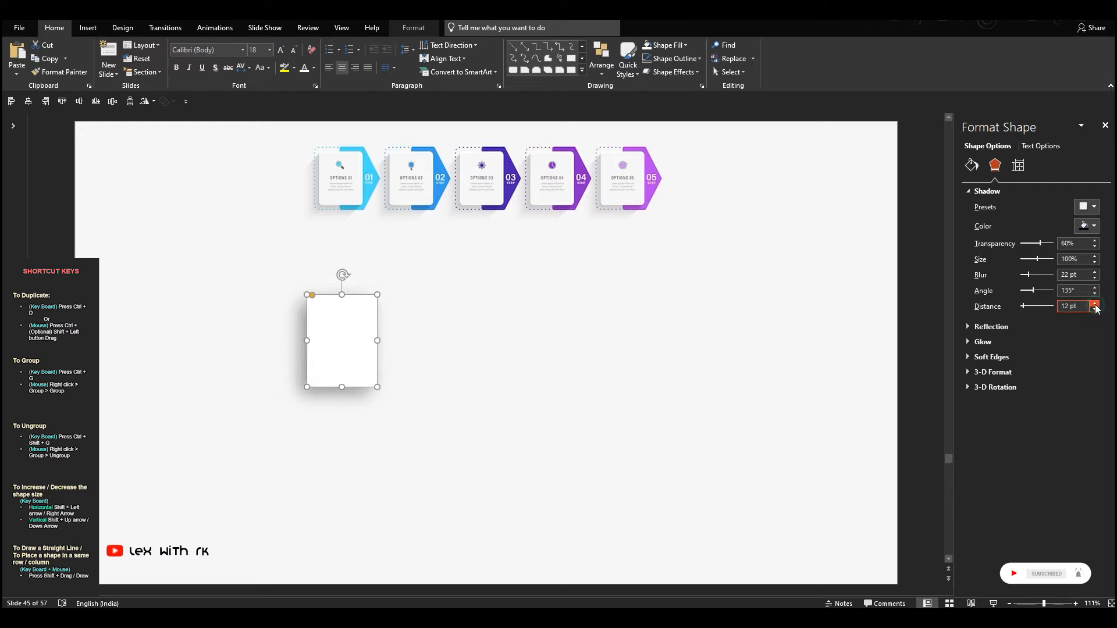
drag(1041, 245, 1046, 246)
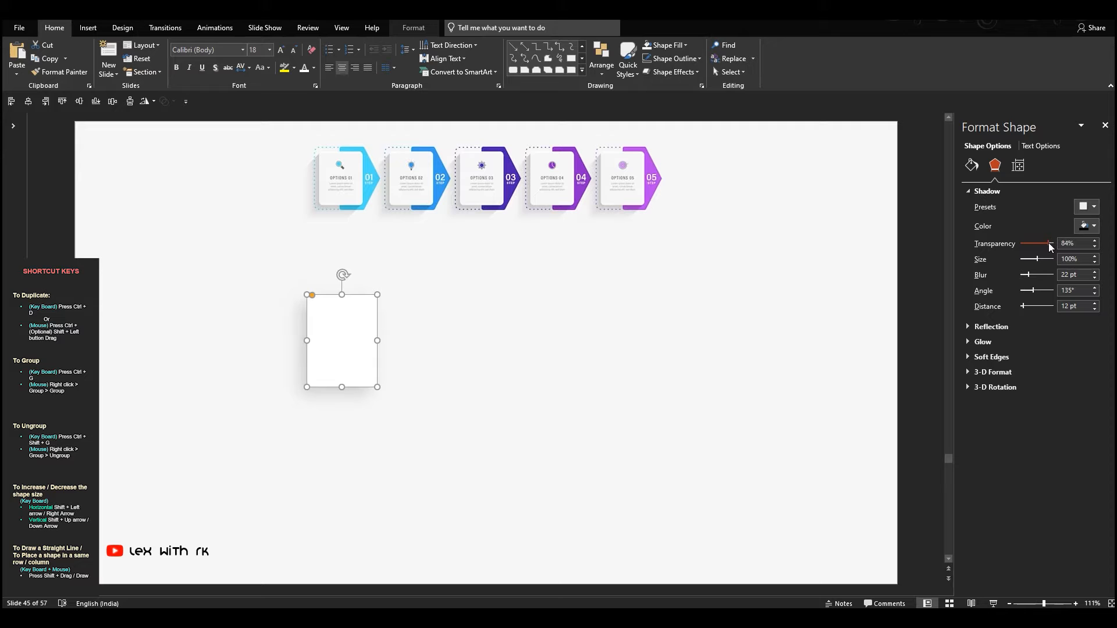
click(552, 323)
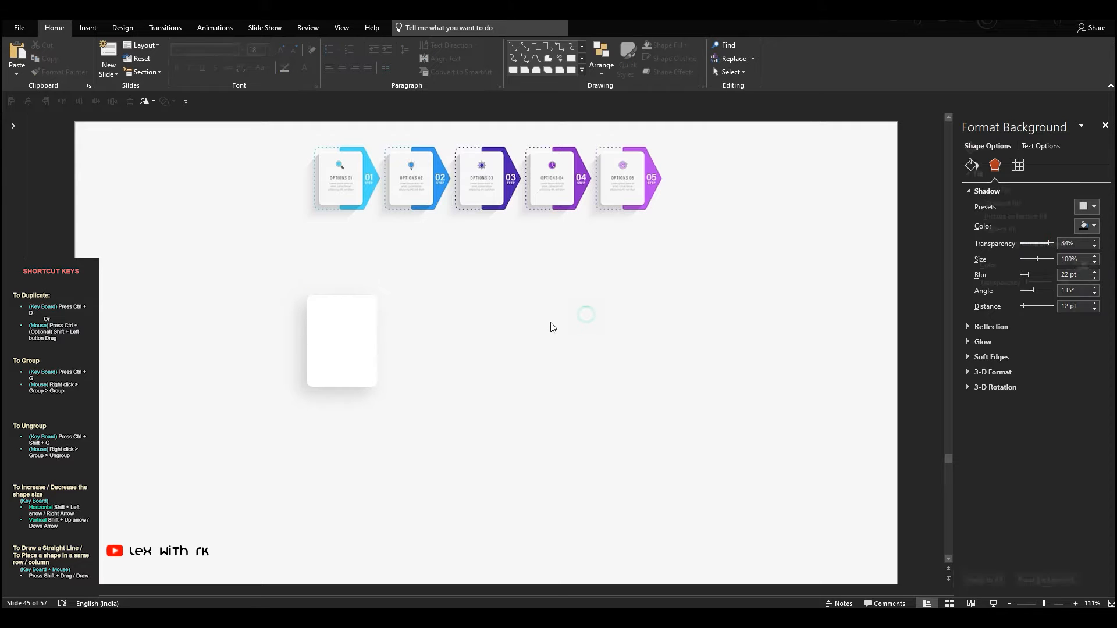
Duplicate the white card half a width to its right and outline the copy in the cyan sampled from the 01 arrow
click(338, 337)
drag(338, 339, 372, 339)
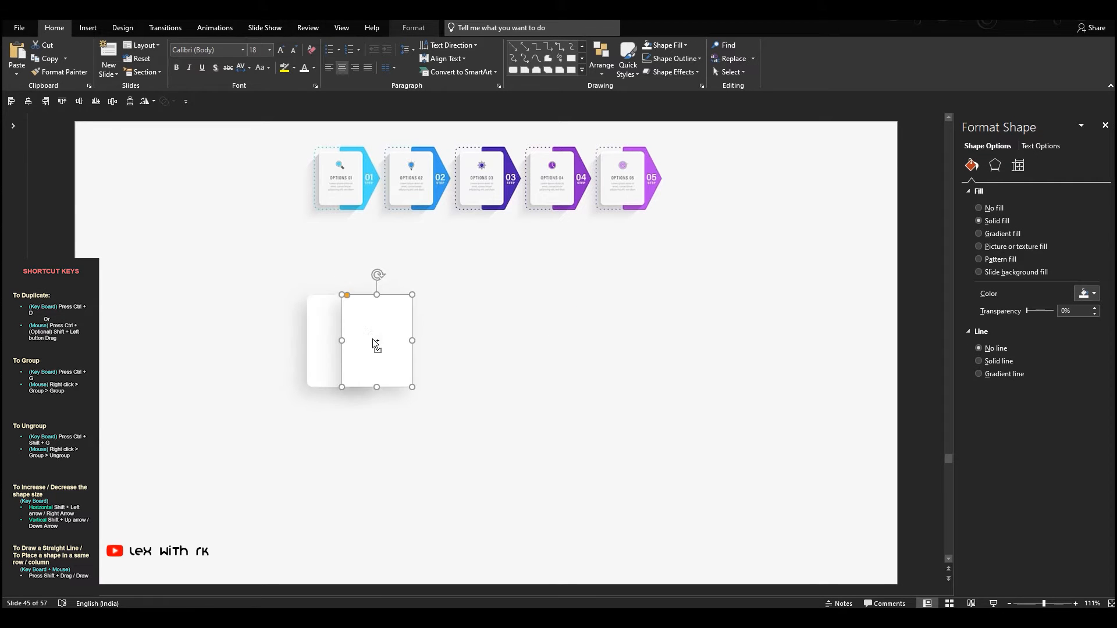
scroll(372, 338, up, 2)
scroll(377, 341, up, 2)
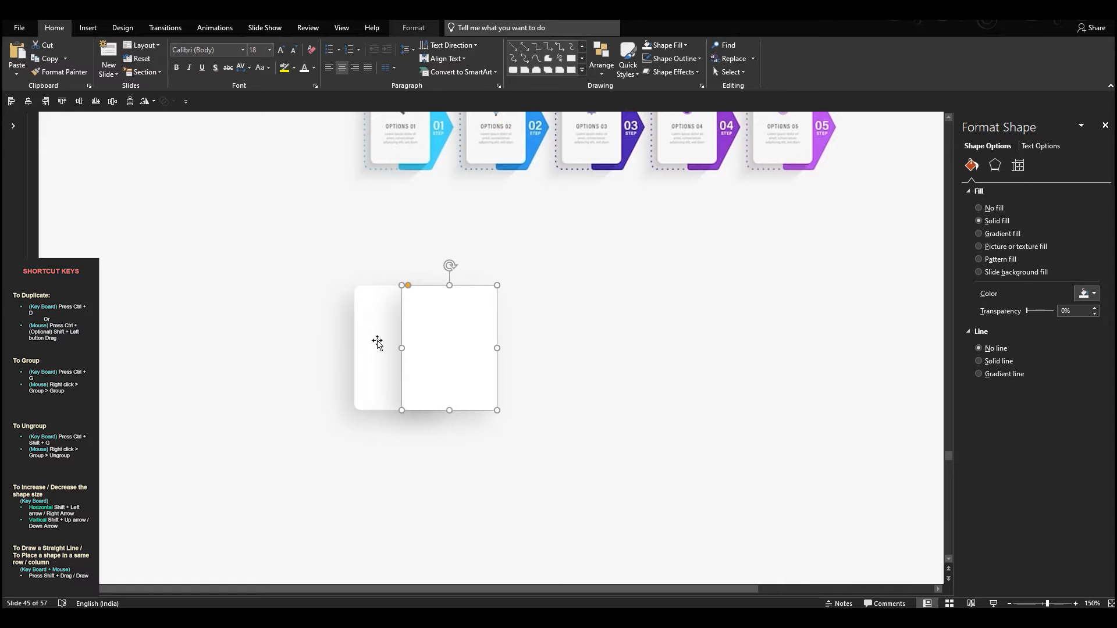
click(673, 59)
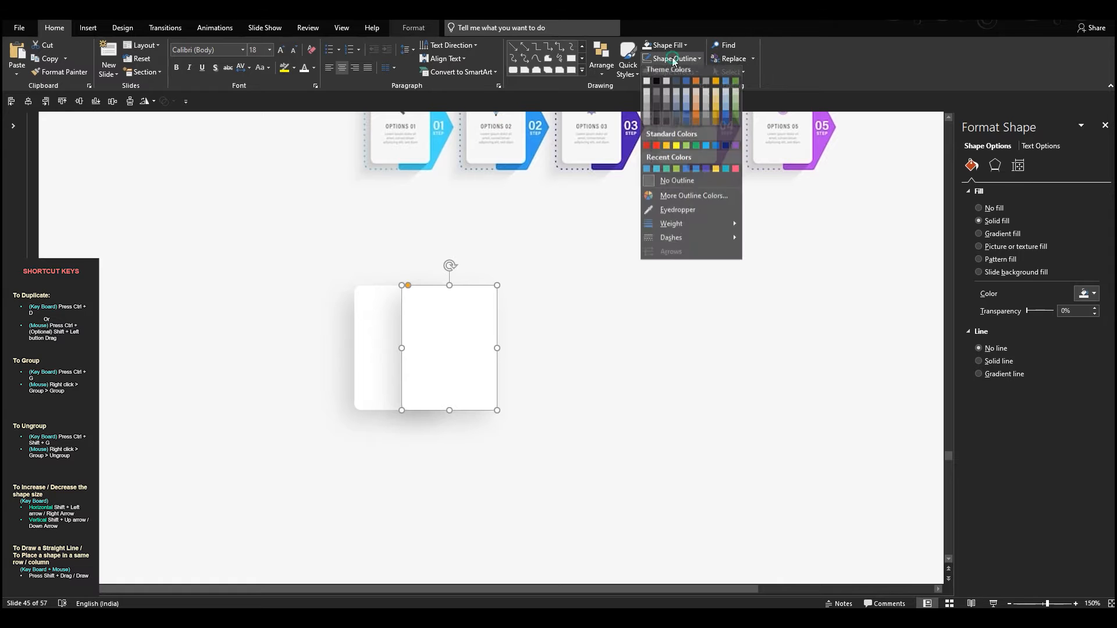
click(673, 210)
click(442, 138)
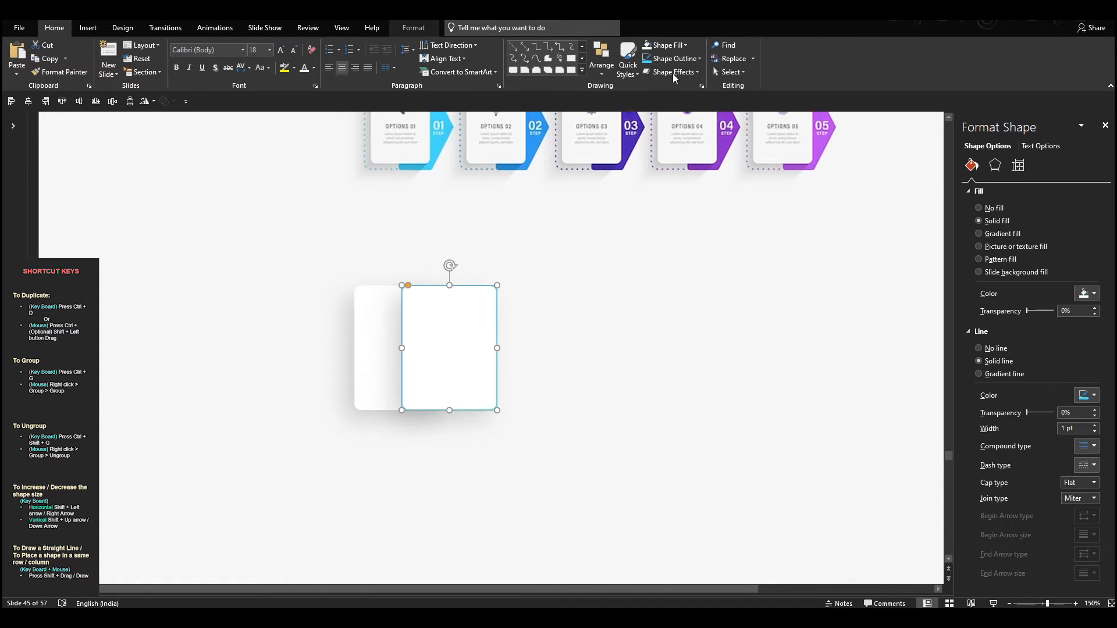
Remove the copy's fill and change its outline to round-dot dashes
click(668, 44)
click(685, 172)
click(673, 58)
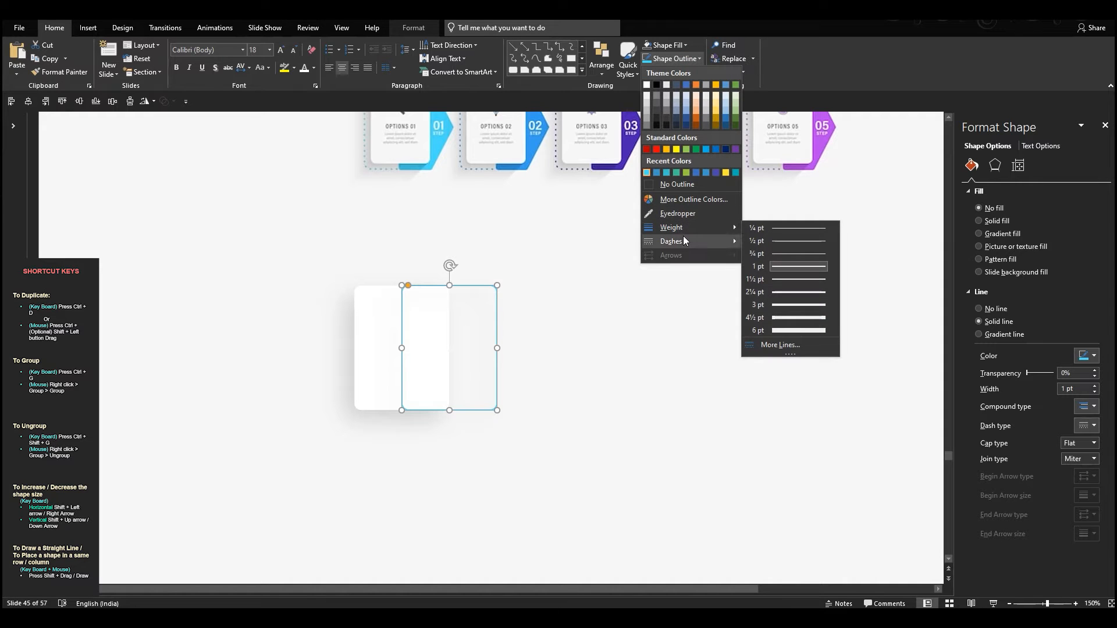
mouse_move(703, 240)
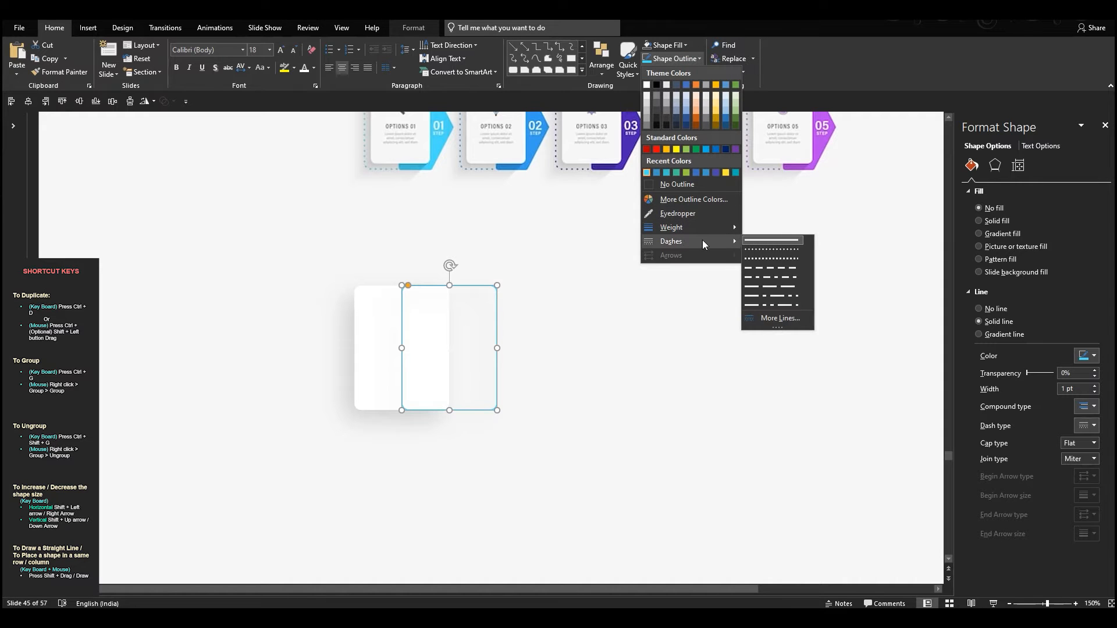
click(767, 247)
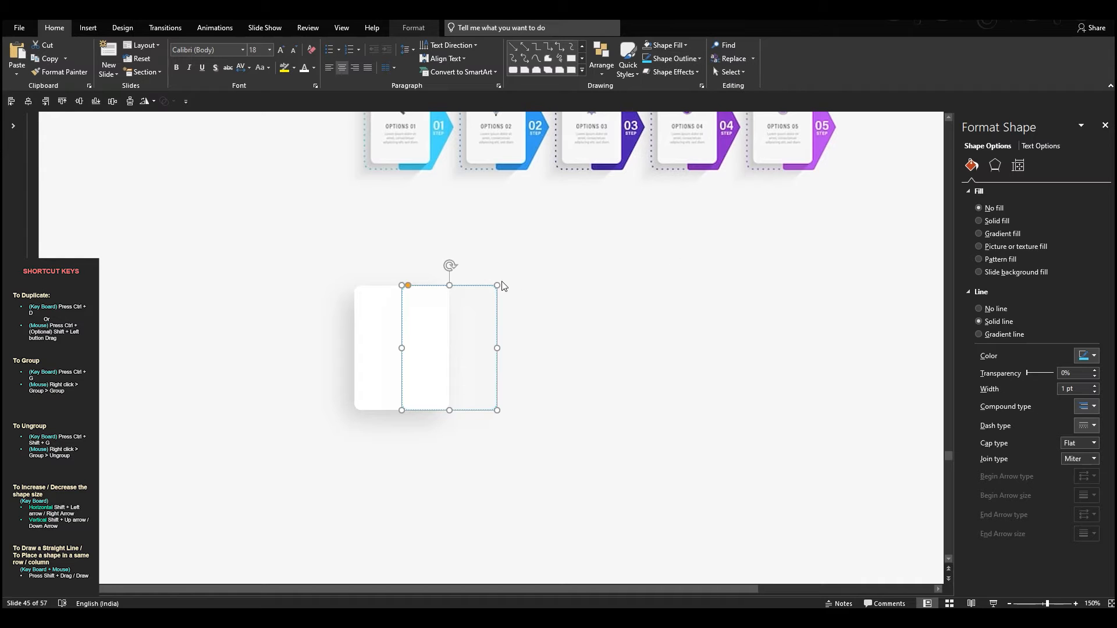
Enlarge the dotted frame slightly beyond the white card's edges and align both shapes by their horizontal and vertical centres
drag(493, 290, 414, 277)
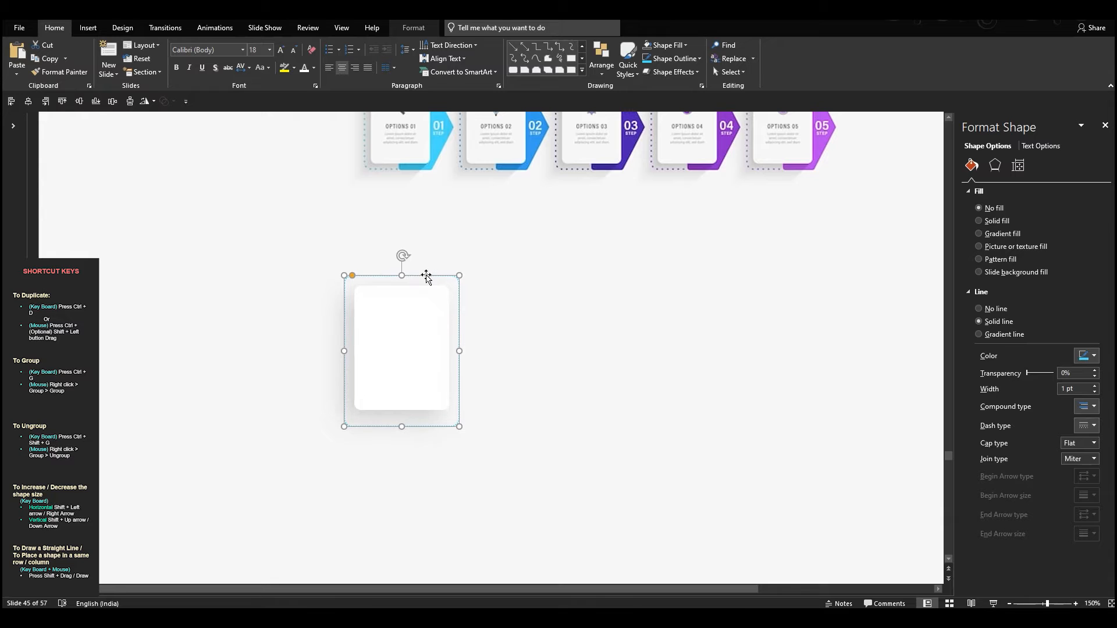
drag(400, 424, 401, 421)
shift+click(403, 331)
click(79, 101)
click(28, 101)
click(228, 253)
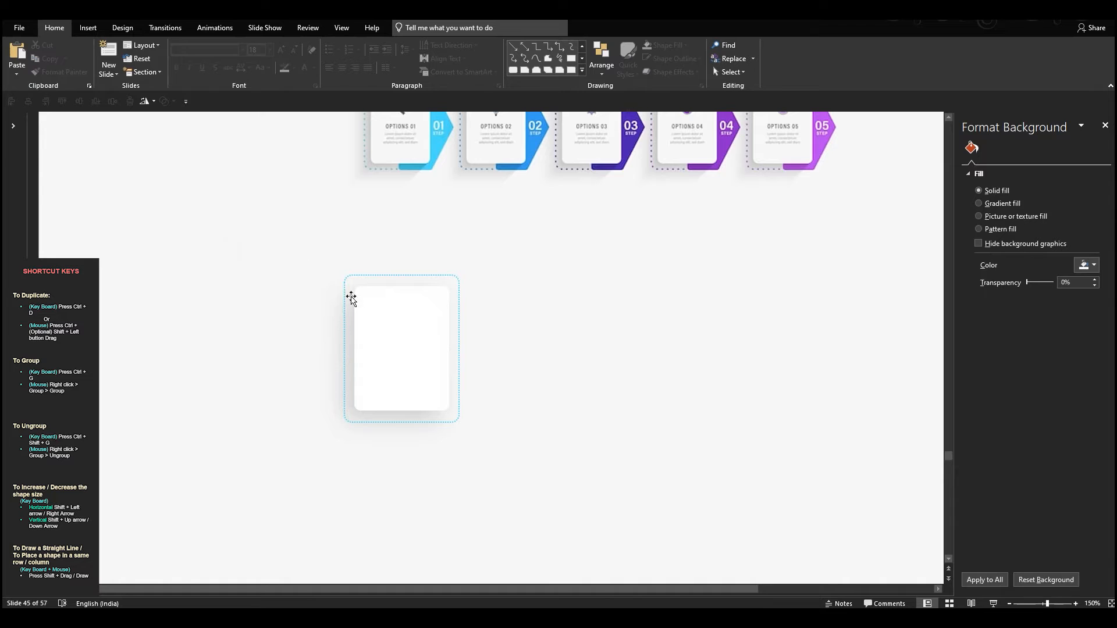
Insert a rectangle with rounded top corners in the empty area to the right of the card
scroll(401, 315, down, 2)
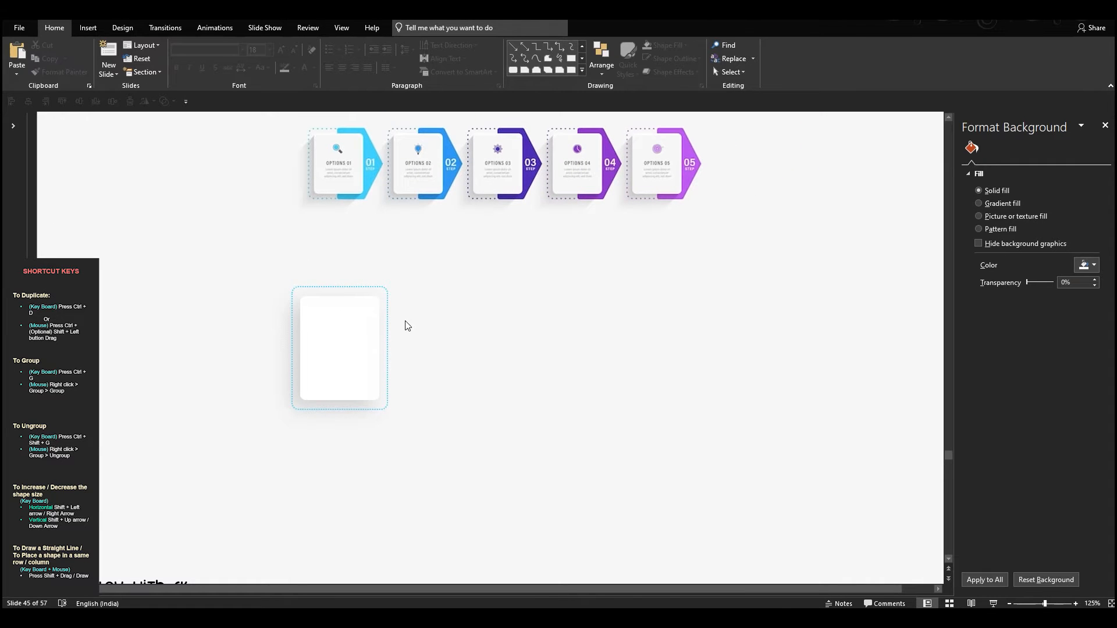
click(313, 317)
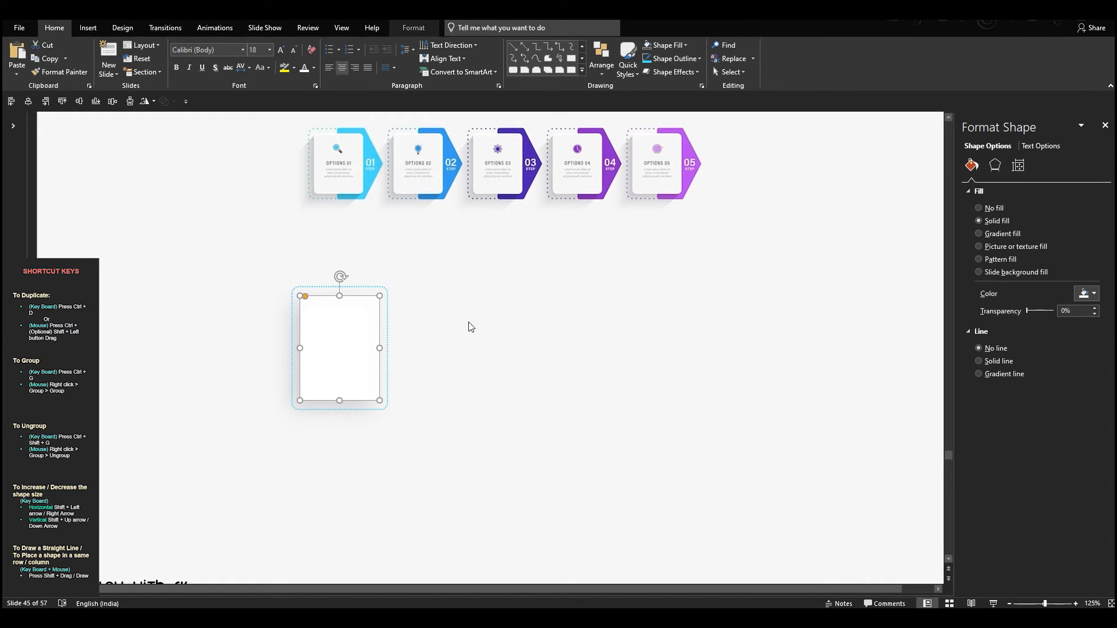
click(471, 326)
click(581, 70)
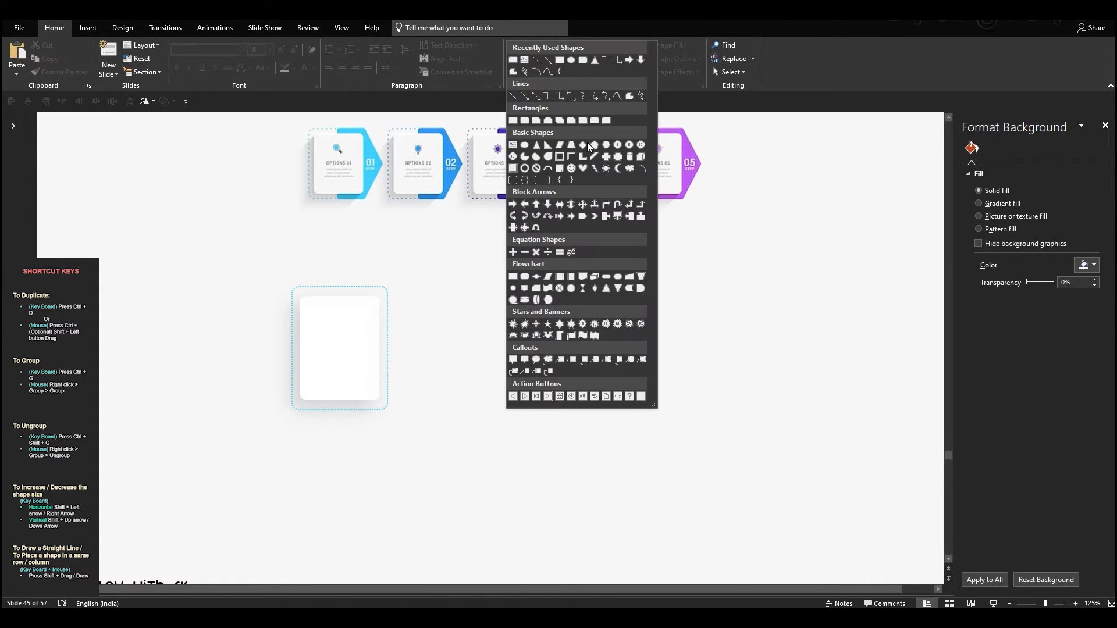
click(595, 120)
click(519, 269)
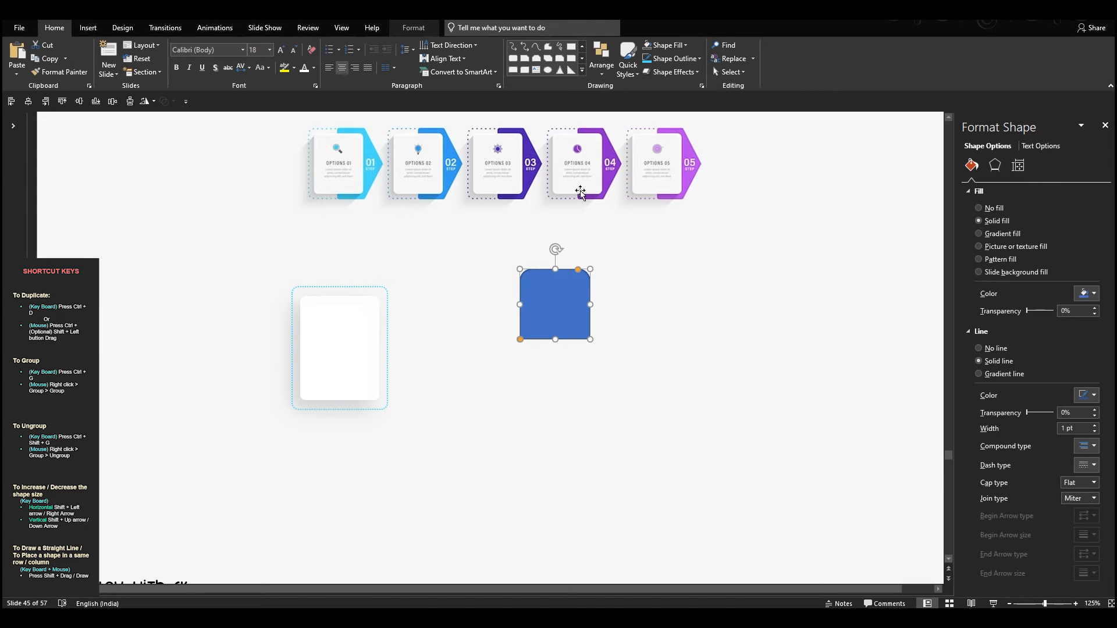
Remove the new rectangle's outline and fill it with the cyan sampled from the 01 arrow
click(673, 58)
click(668, 184)
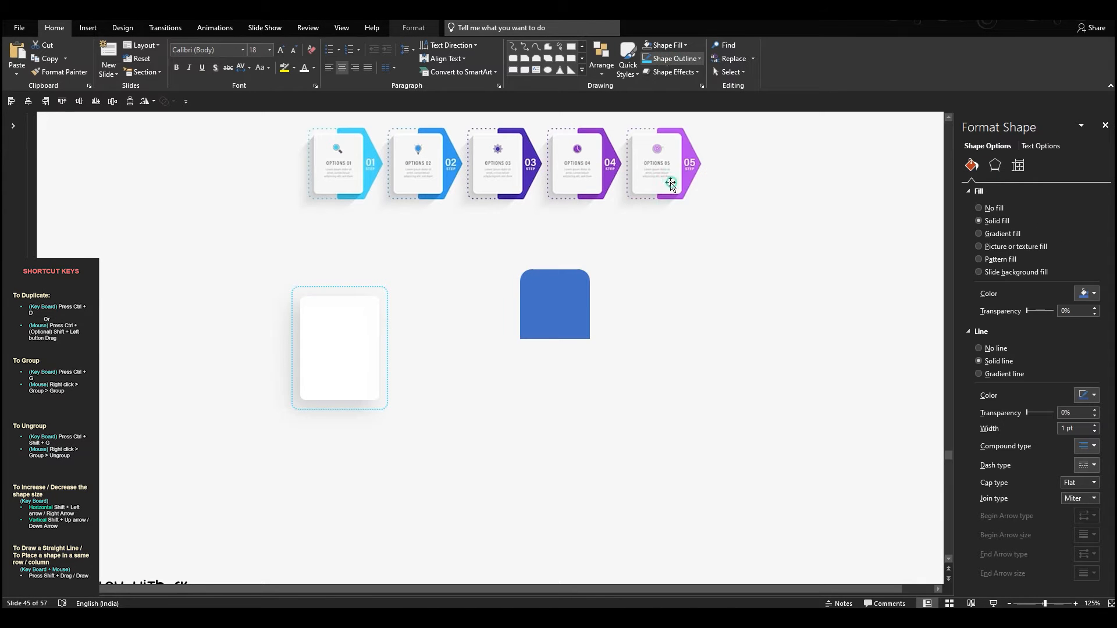
click(666, 46)
click(675, 196)
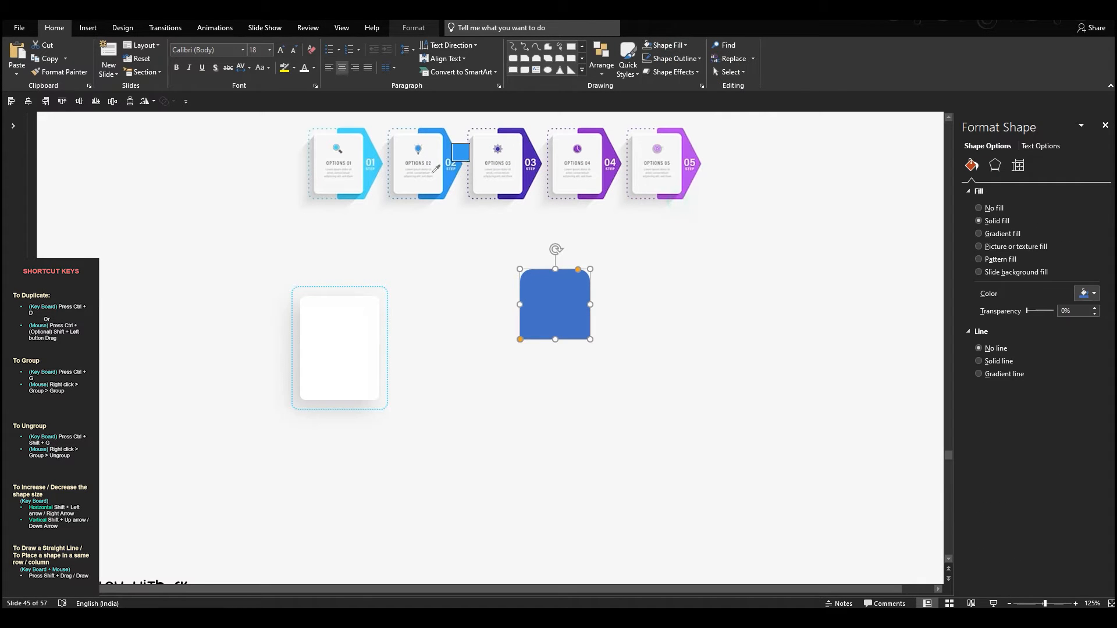
click(373, 153)
Move the cyan rectangle onto the card's upper right and rotate it left 90° so its rounded corners face left
drag(560, 281, 362, 258)
click(150, 102)
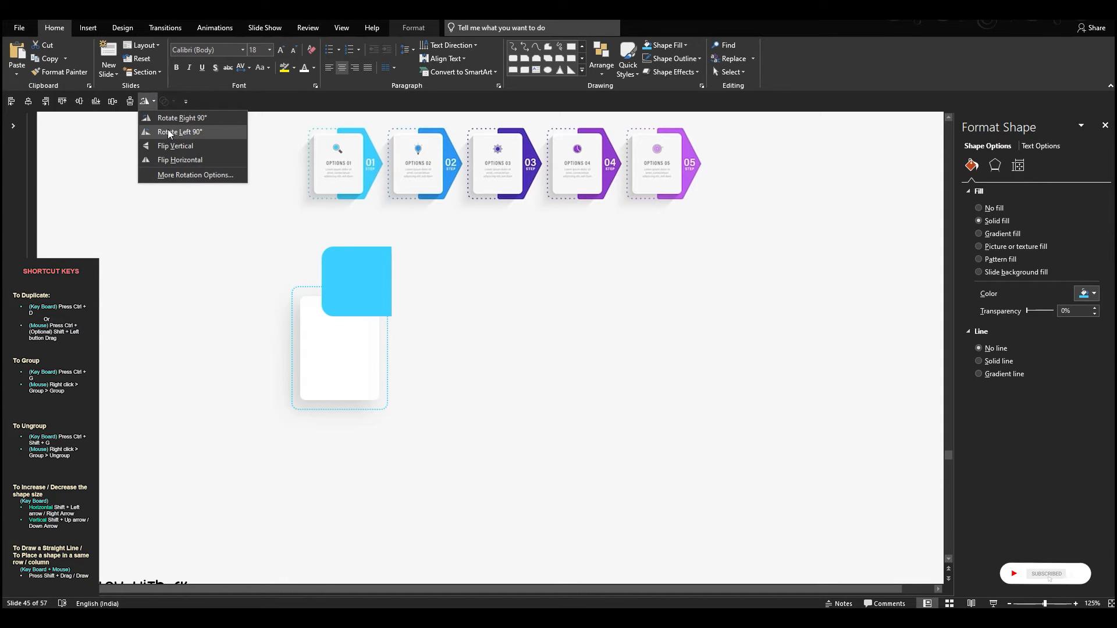
click(167, 129)
Resize the cyan rectangle to cover the right half of the dotted frame at full height, and fine-tune its corner rounding
drag(392, 281, 353, 410)
drag(360, 246, 362, 286)
drag(379, 345, 387, 346)
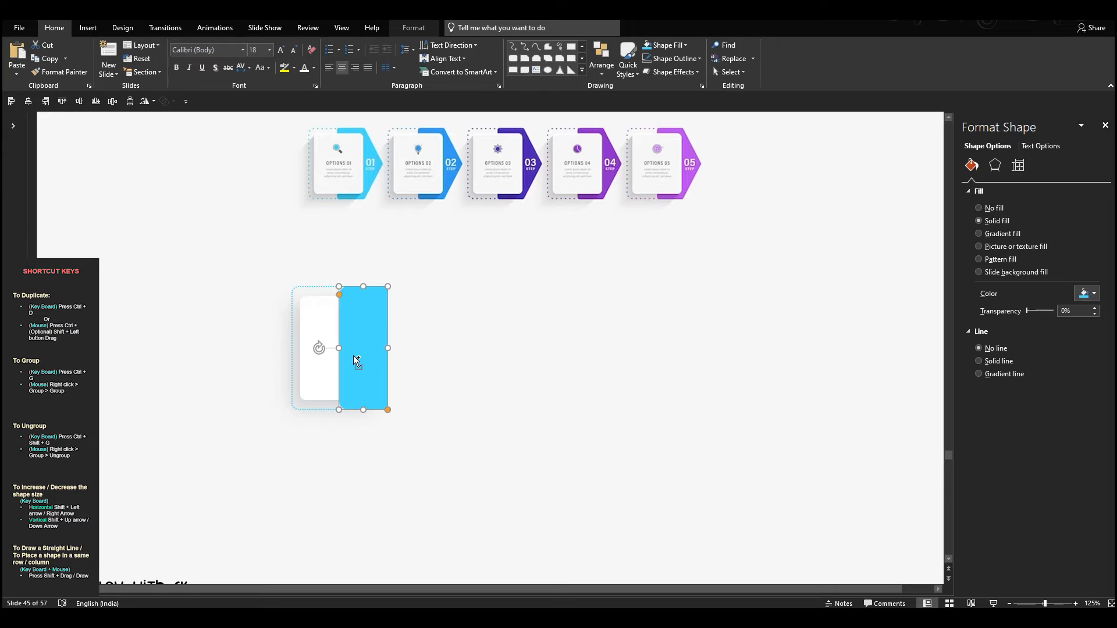
scroll(357, 361, up, 5)
drag(448, 265, 448, 264)
scroll(561, 327, down, 5)
click(525, 309)
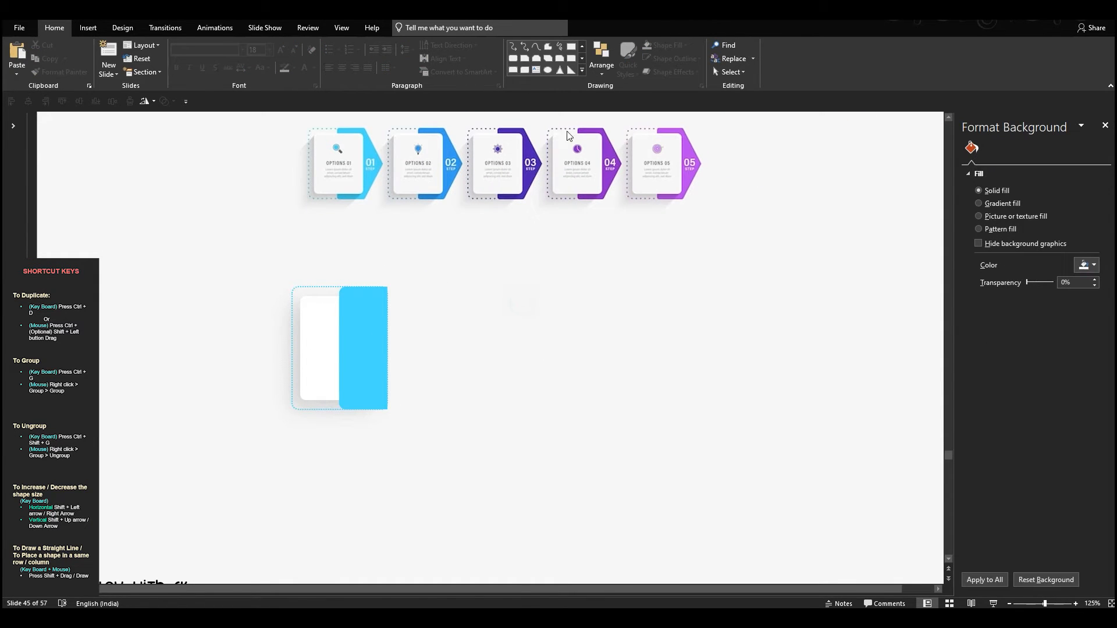
Insert an isosceles triangle to the right of the card and copy the cyan rectangle's formatting onto it
click(582, 70)
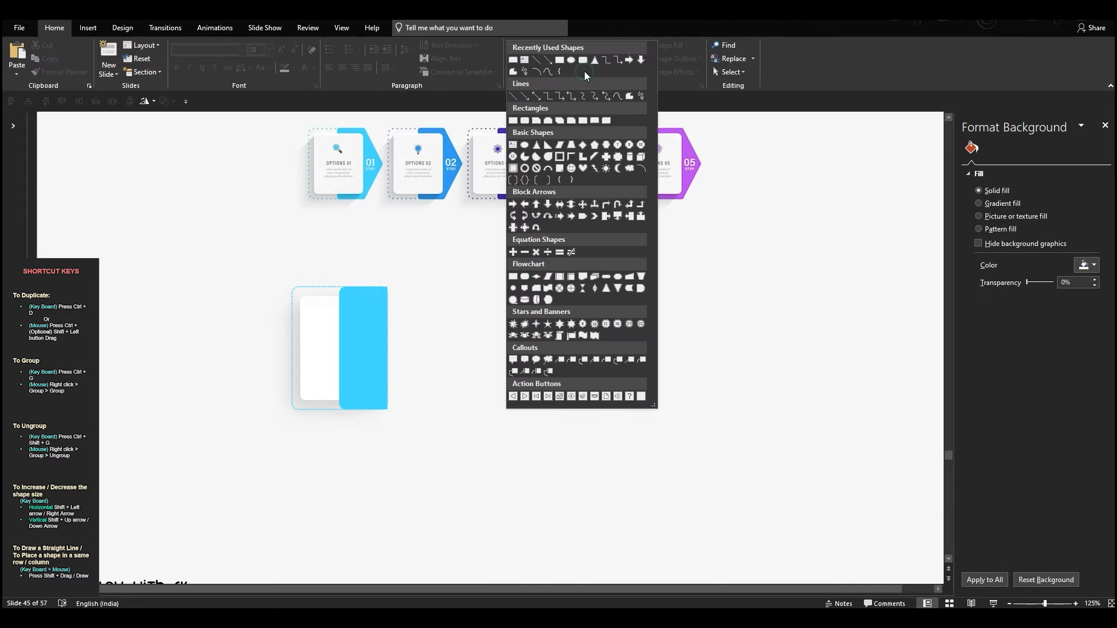
click(537, 148)
drag(443, 295, 525, 366)
click(356, 314)
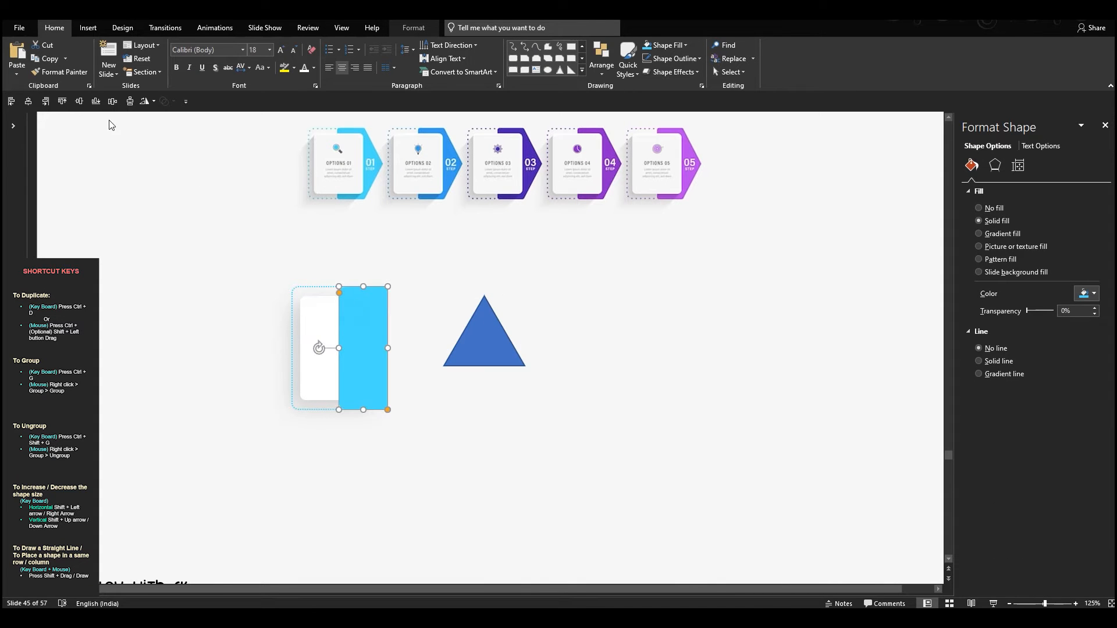
click(60, 72)
click(462, 326)
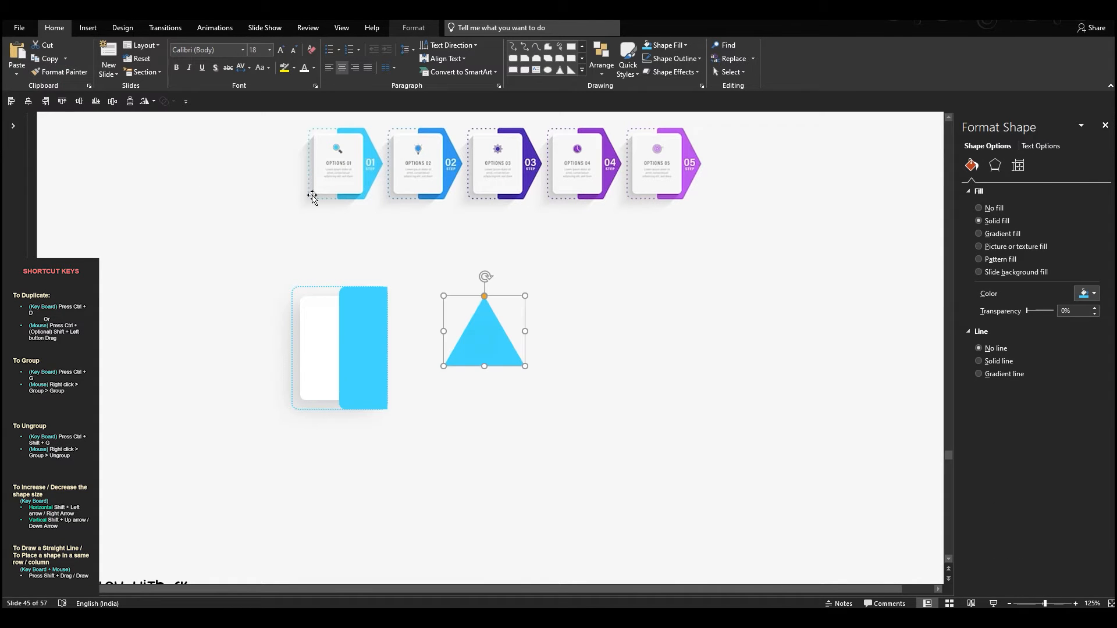
Rotate the triangle right 90° and fit it narrowed against the cyan rectangle's right edge, stretched to the same height
click(153, 102)
click(154, 112)
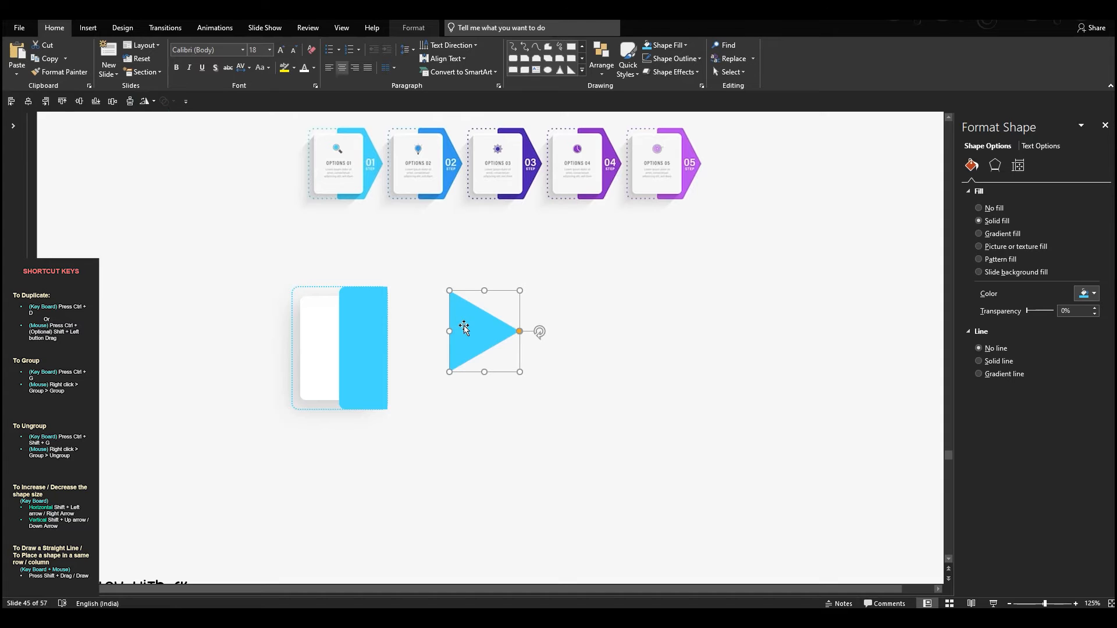
drag(446, 331, 417, 327)
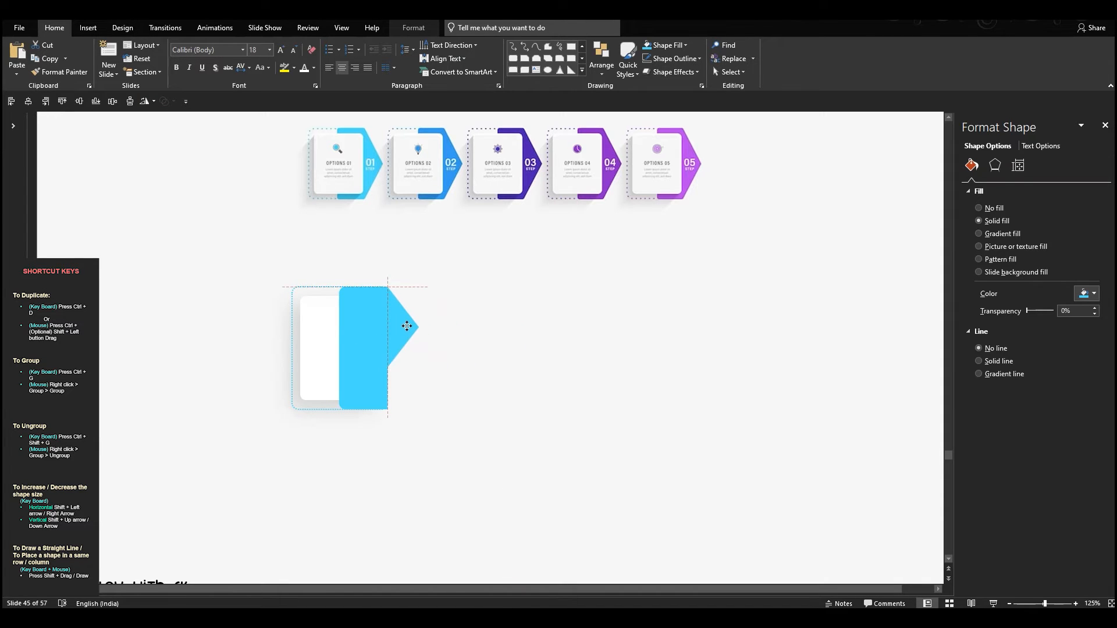
drag(403, 365, 403, 410)
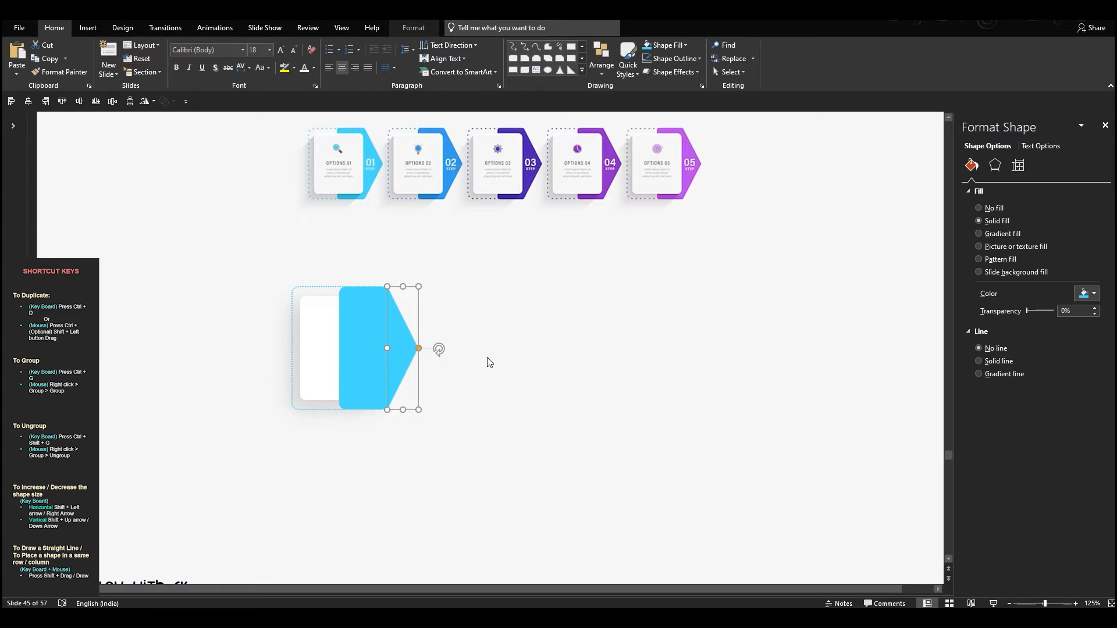
click(488, 361)
Send the triangle, cyan rectangle and dotted frame behind the white card
click(411, 347)
shift+click(370, 324)
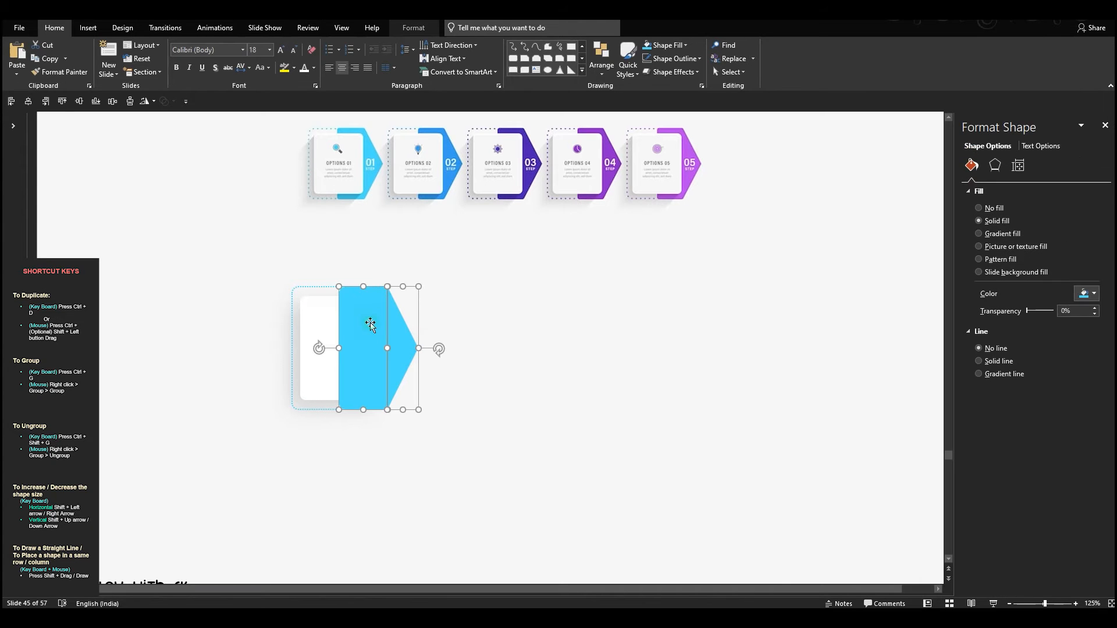
shift+click(312, 289)
right_click(313, 287)
click(361, 382)
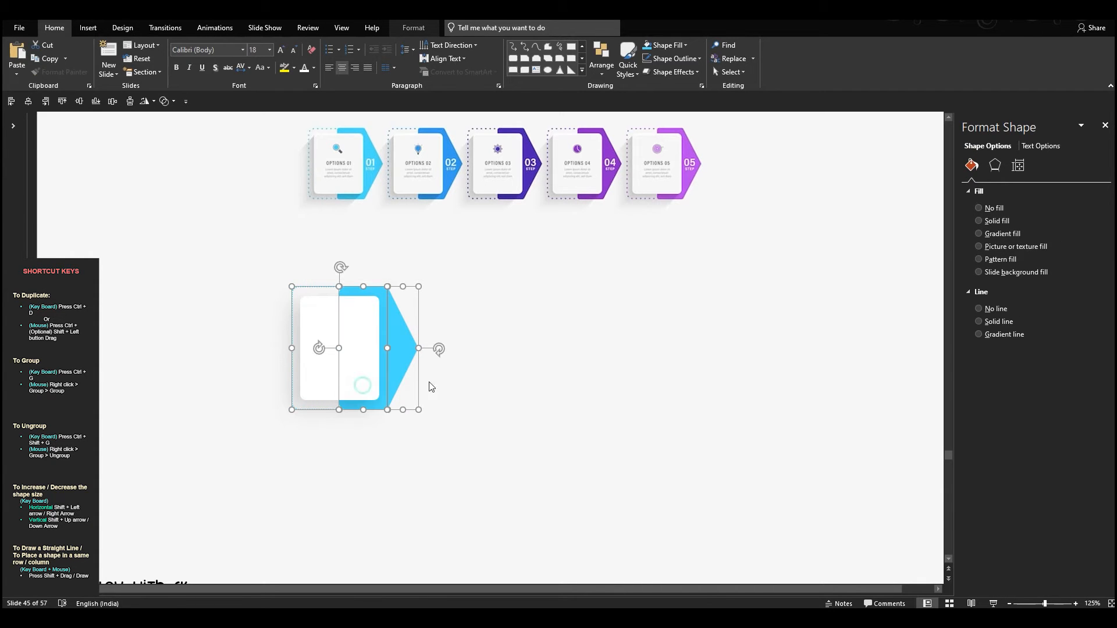
Insert a text box reading "Option 01" in the empty area to the right of the card
click(517, 355)
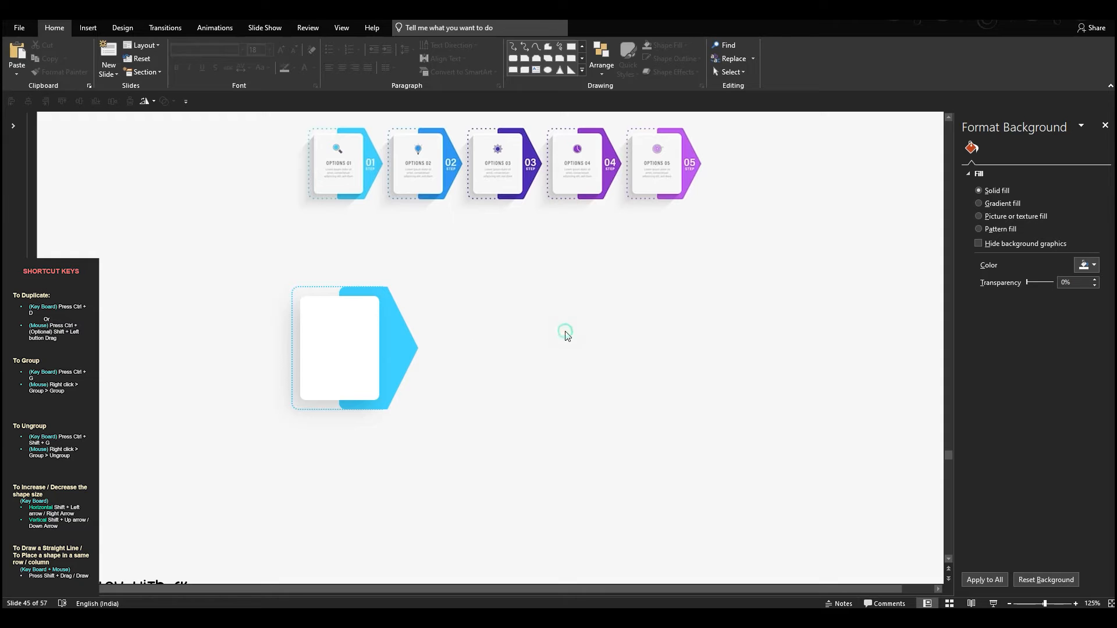
click(87, 27)
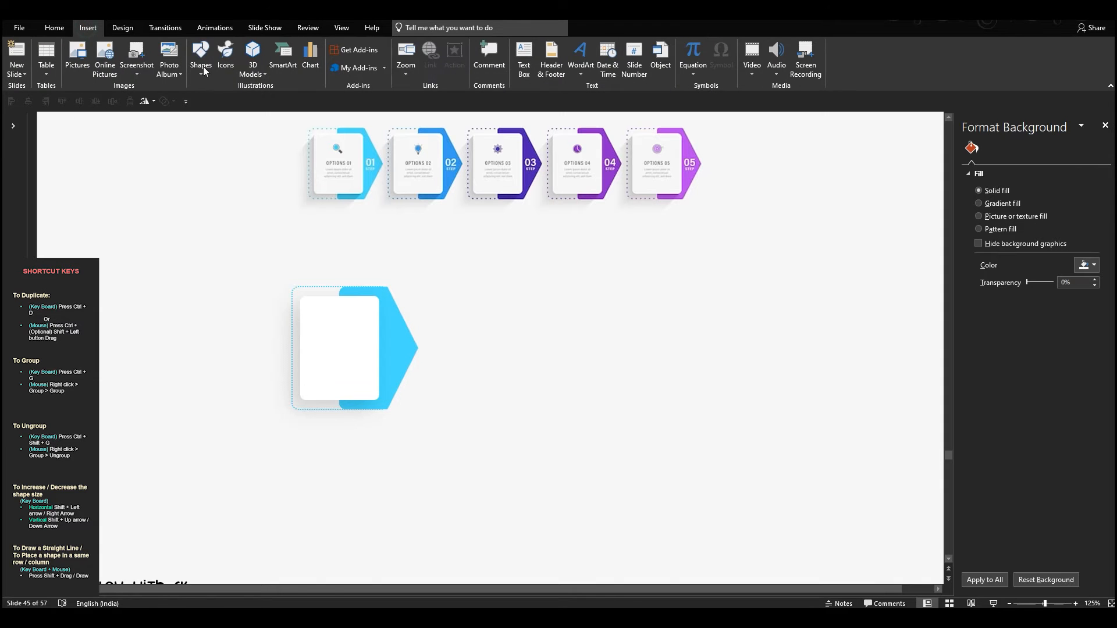
click(518, 68)
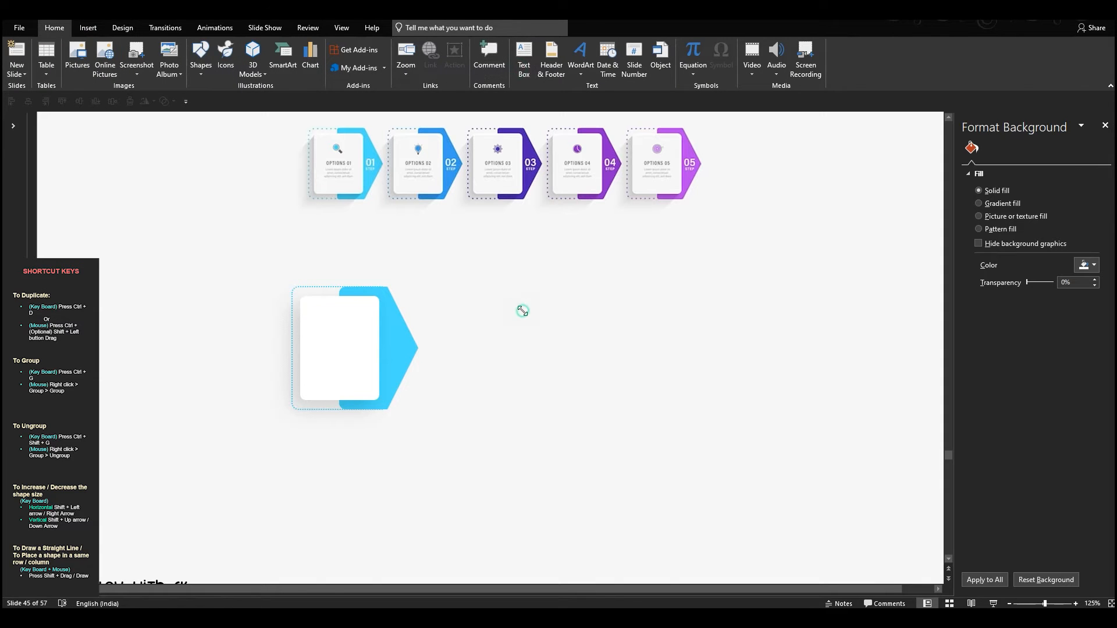
click(522, 310)
text(Option 01)
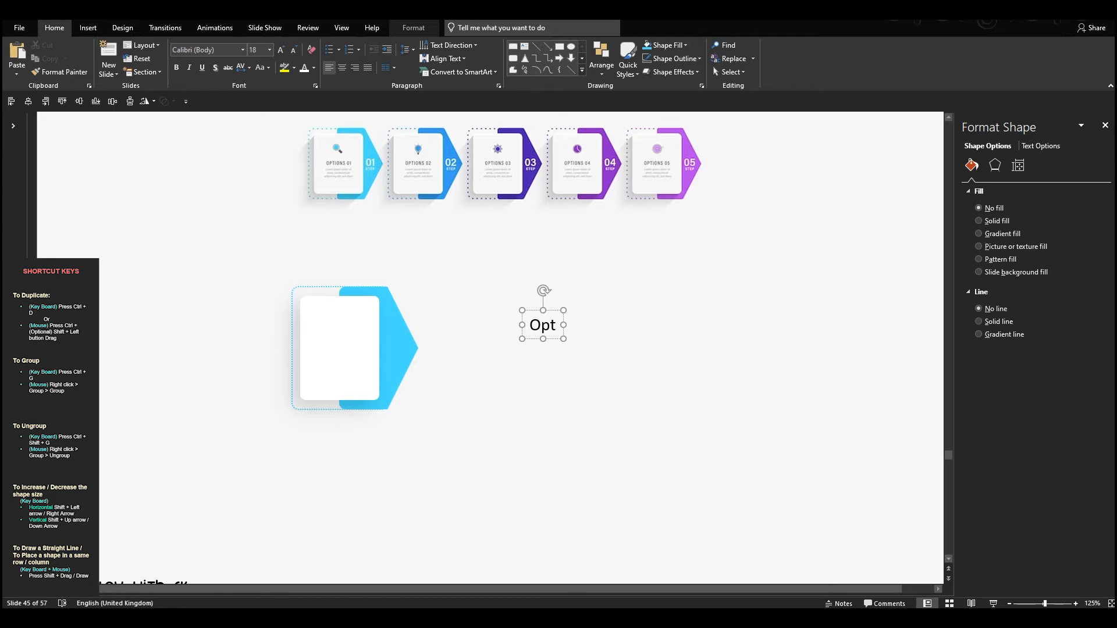
Centre the "Option 01" text and reduce its font size to 11 pt
key(ctrl+a)
key(ctrl+e)
click(295, 50)
click(294, 50)
click(295, 50)
click(295, 50)
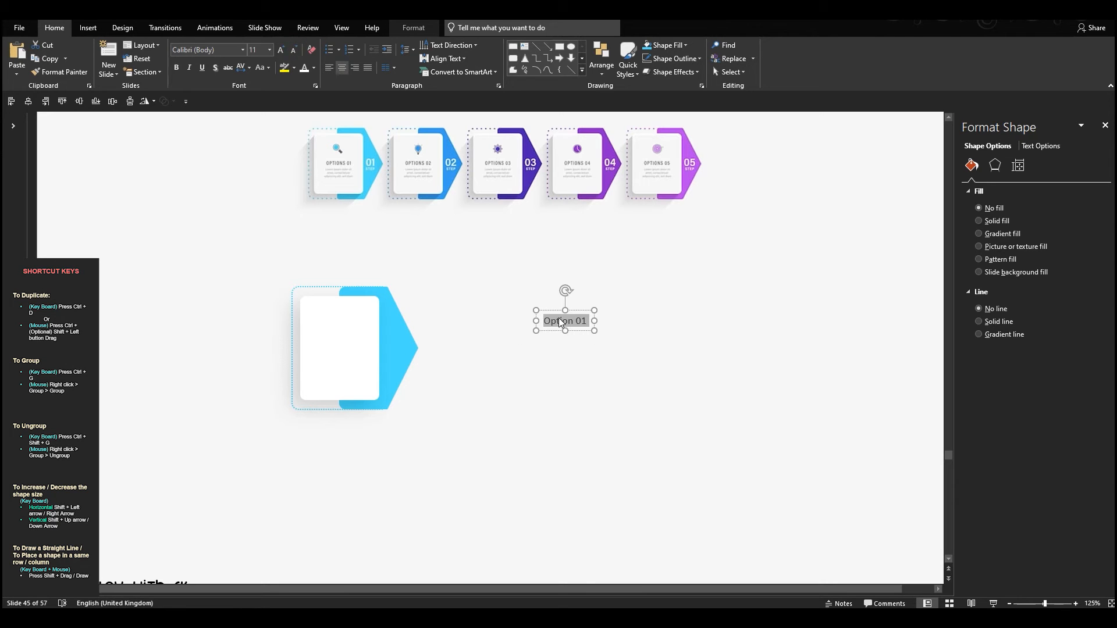
Fit the "Option 01" text box to the white card's width across its upper part, with 10 pt text
drag(535, 320, 300, 320)
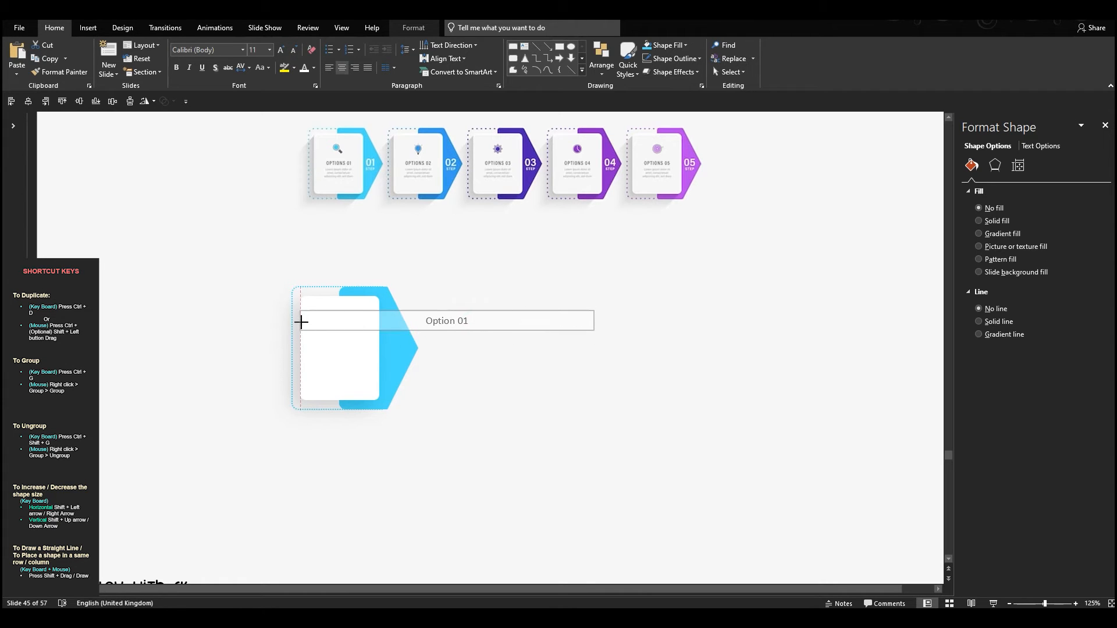
drag(594, 320, 379, 320)
click(293, 50)
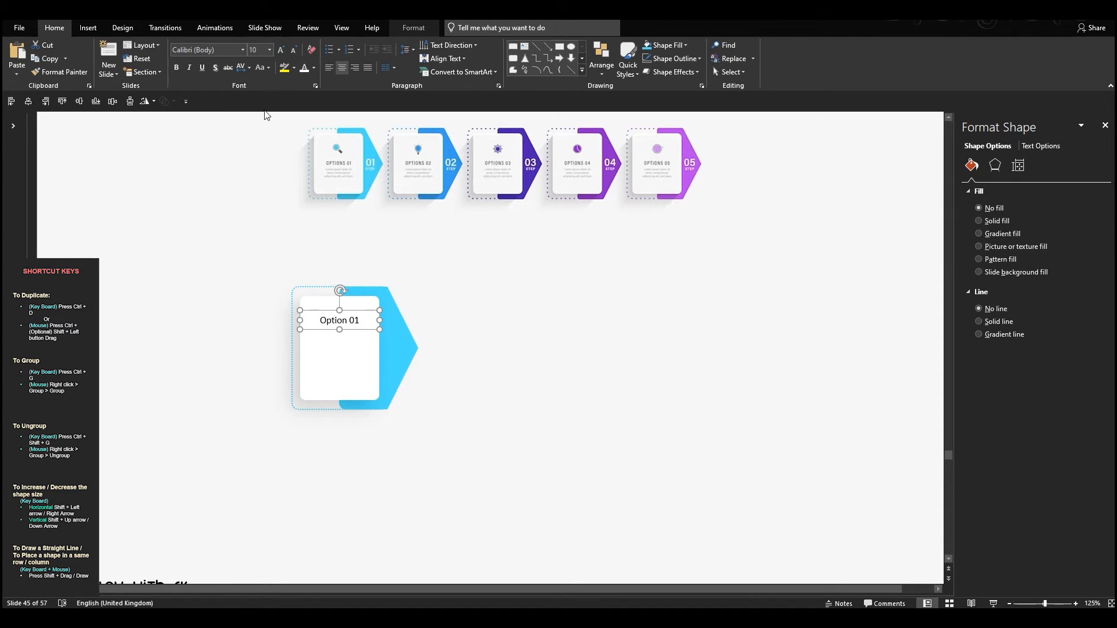
Format the option title in dark grey at 8 pt and change it to uppercase
click(314, 68)
click(314, 120)
click(293, 50)
click(293, 50)
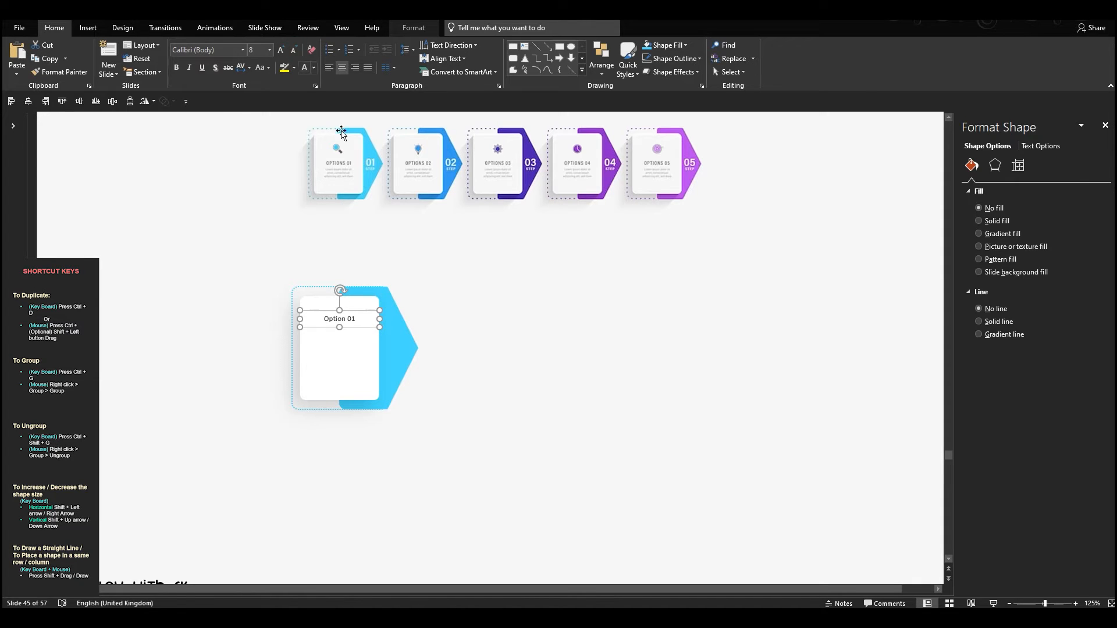
click(262, 68)
click(270, 110)
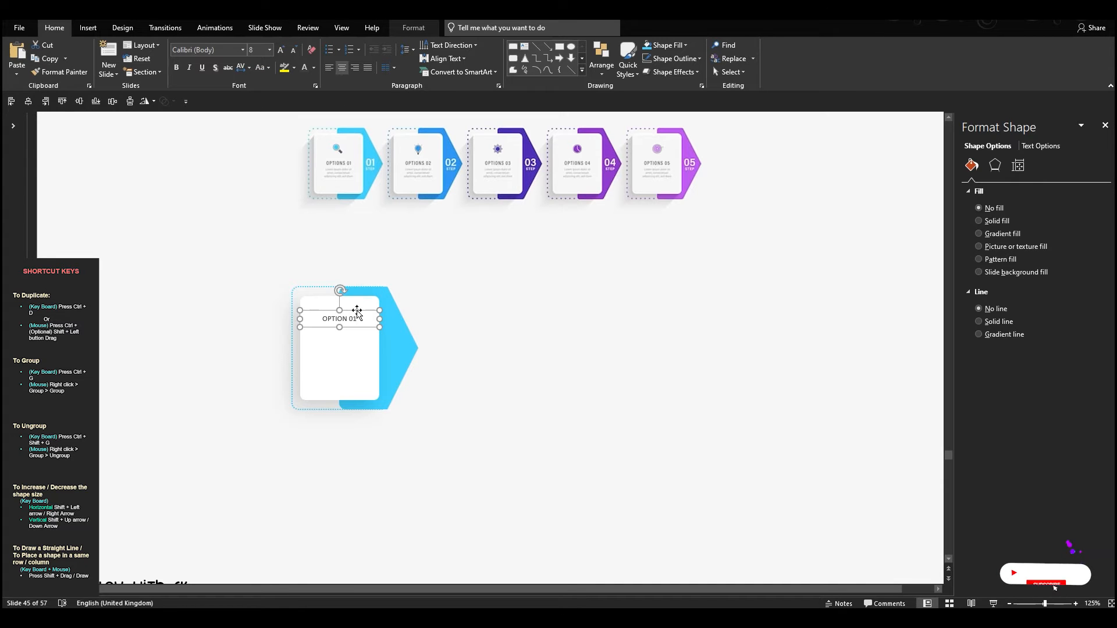
Duplicate the option title directly below itself and replace its text with placeholder paragraphs generated by =lorem()
drag(358, 316, 357, 327)
drag(372, 337, 322, 336)
text(=)
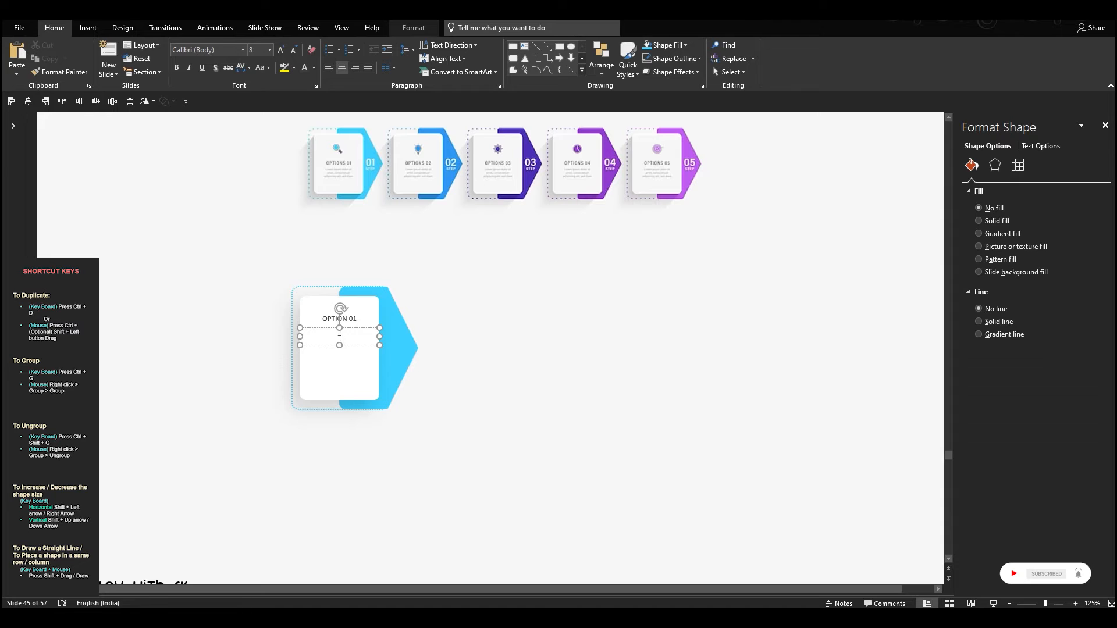
text(lorem())
key(Return)
Reduce the placeholder text to 5 pt and delete everything after "magna" in the first paragraph
key(ctrl+a)
click(294, 51)
click(294, 51)
click(294, 51)
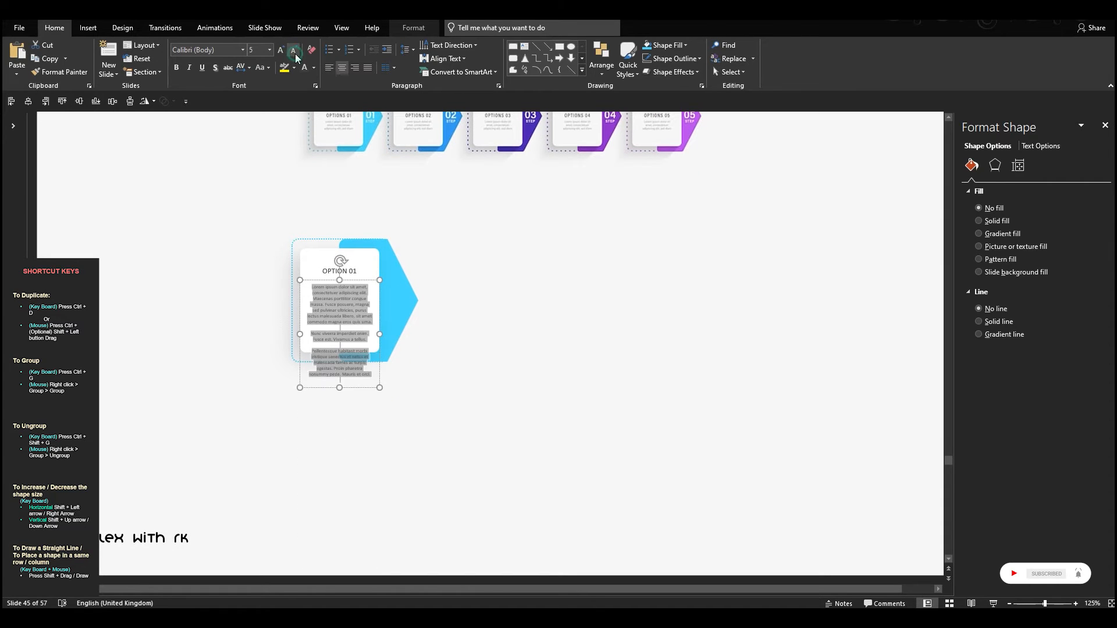
click(321, 313)
drag(312, 312, 448, 459)
key(Delete)
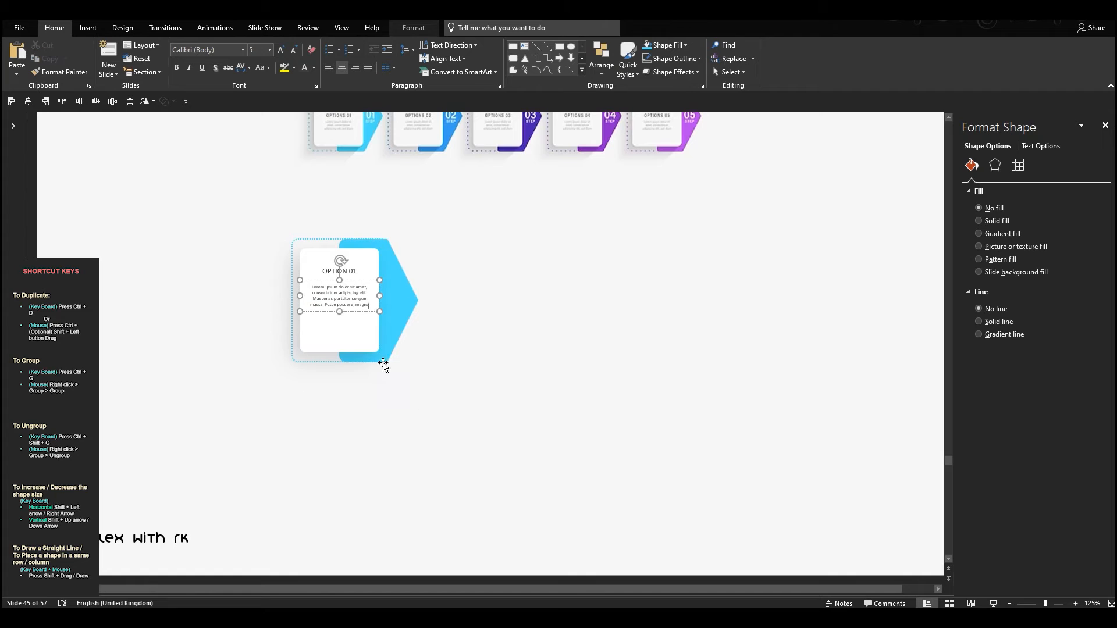
Narrow the placeholder paragraph's text box symmetrically so it sits inset from the white card's sides
shift+click(327, 271)
click(219, 241)
click(324, 298)
drag(300, 295, 309, 296)
scroll(424, 338, up, 1)
scroll(424, 338, down, 1)
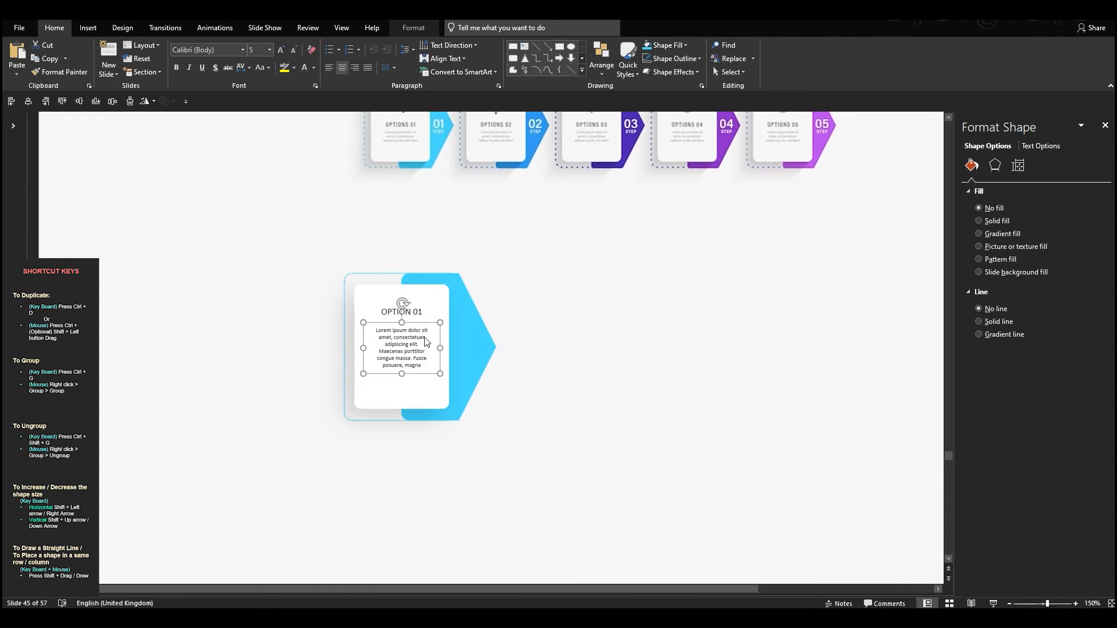
Move the option title and placeholder paragraph together to the lower part of the white card
shift+click(355, 323)
drag(355, 323, 354, 340)
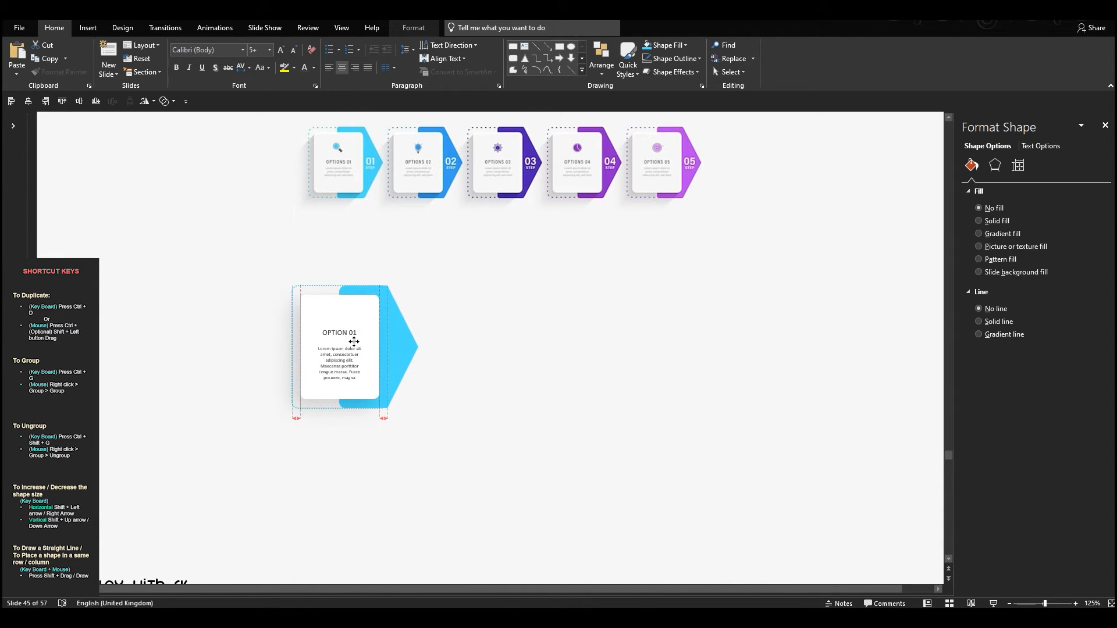
click(506, 342)
Duplicate the option title onto the cyan pointer, change its text to "01" and enlarge it to 11 pt
click(356, 330)
drag(356, 330, 402, 326)
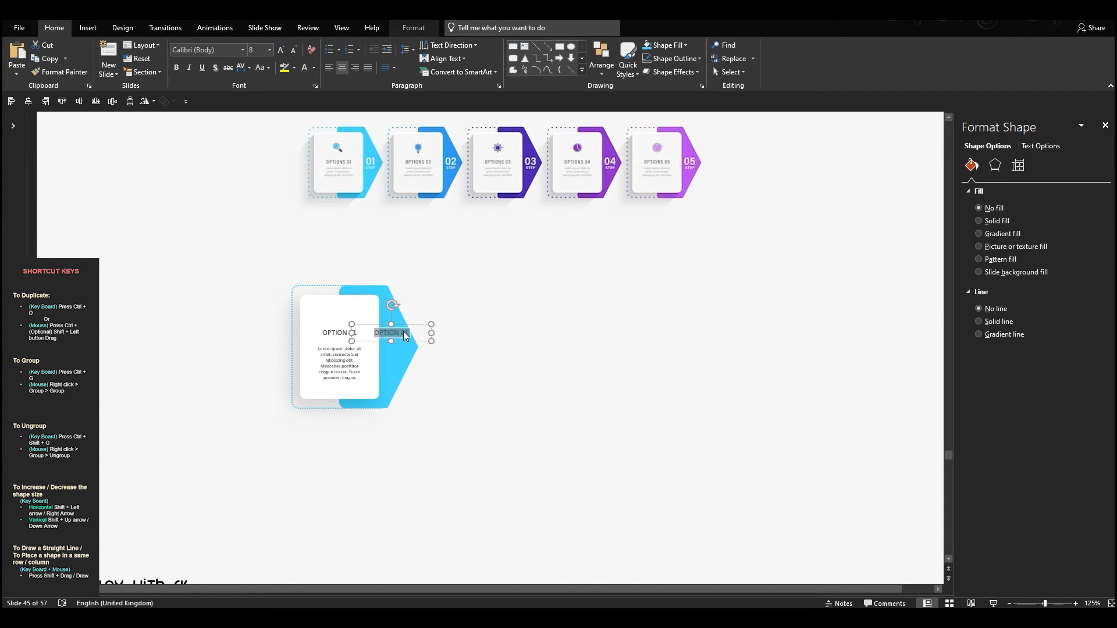
text(01)
key(ctrl+a)
click(279, 50)
click(279, 50)
click(280, 51)
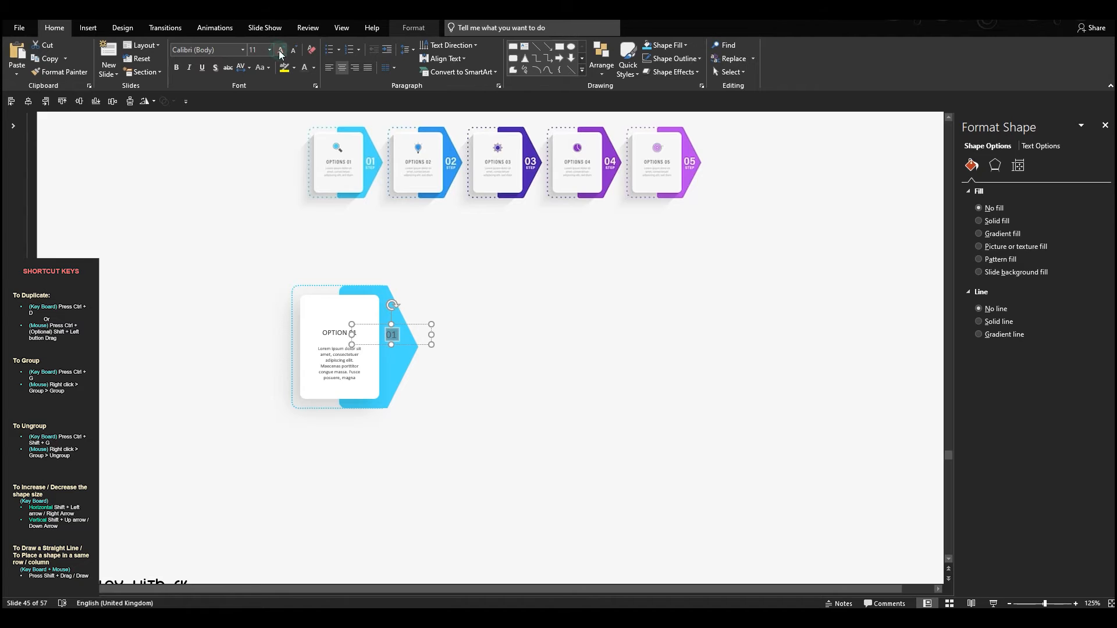
Make the "01" text bold, white and left-aligned, and narrow its text box to fit within the cyan pointer
click(314, 68)
click(307, 91)
drag(352, 335, 400, 354)
click(327, 69)
Add a matching "STEP" label at 10 pt and place it directly below the "01" on the pointer
text(STEP)
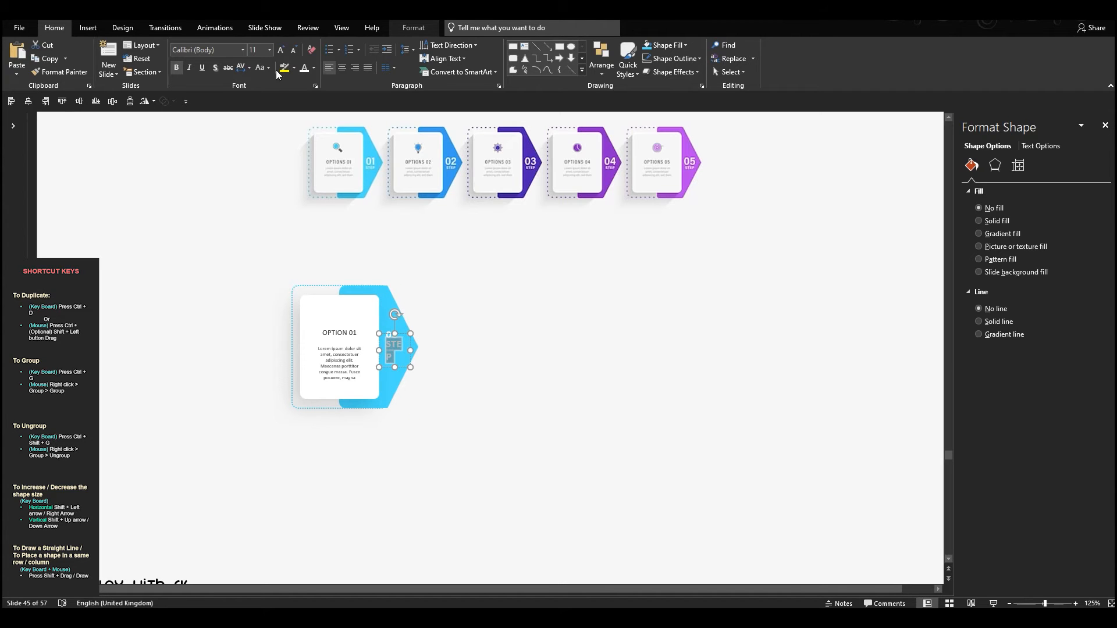
click(293, 50)
drag(413, 351, 406, 367)
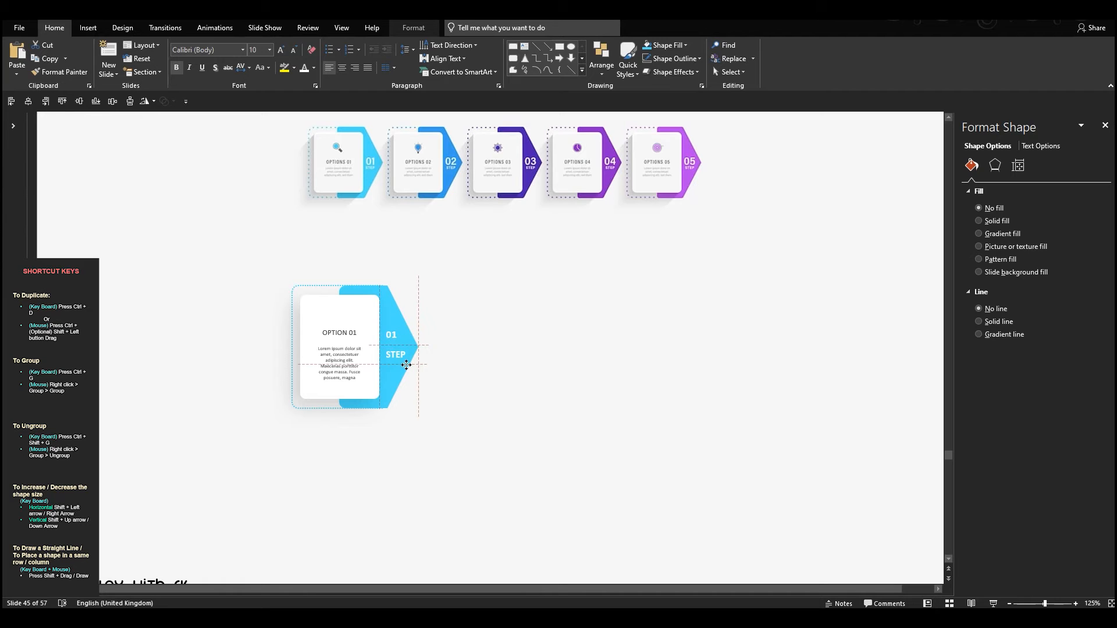
Enlarge the "01" on the cyan pointer to 14 pt
double_click(392, 335)
click(281, 51)
click(280, 51)
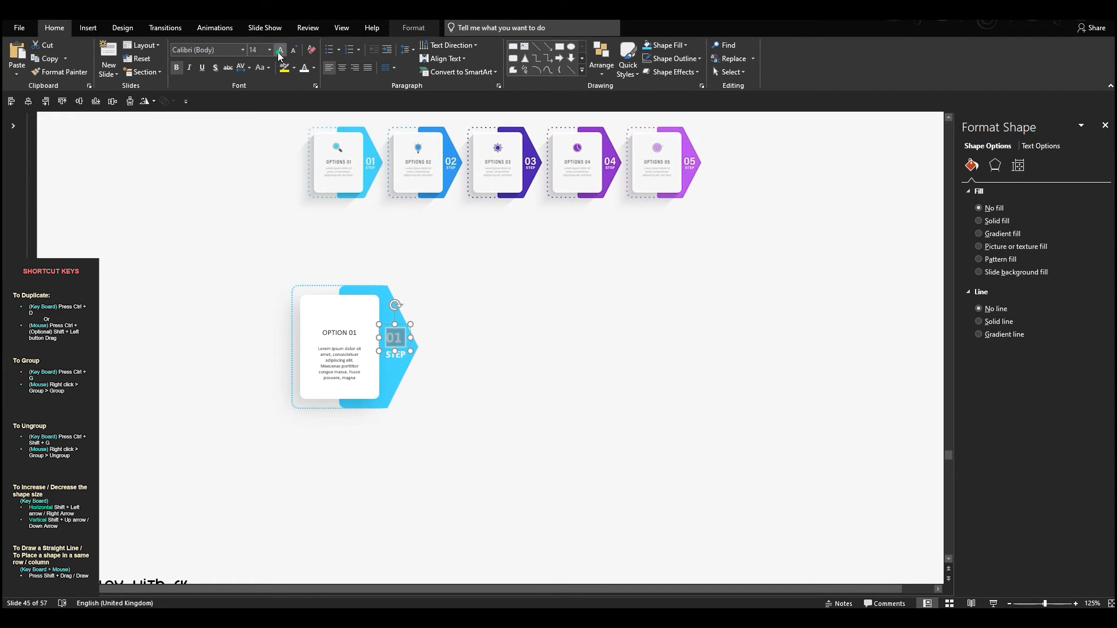